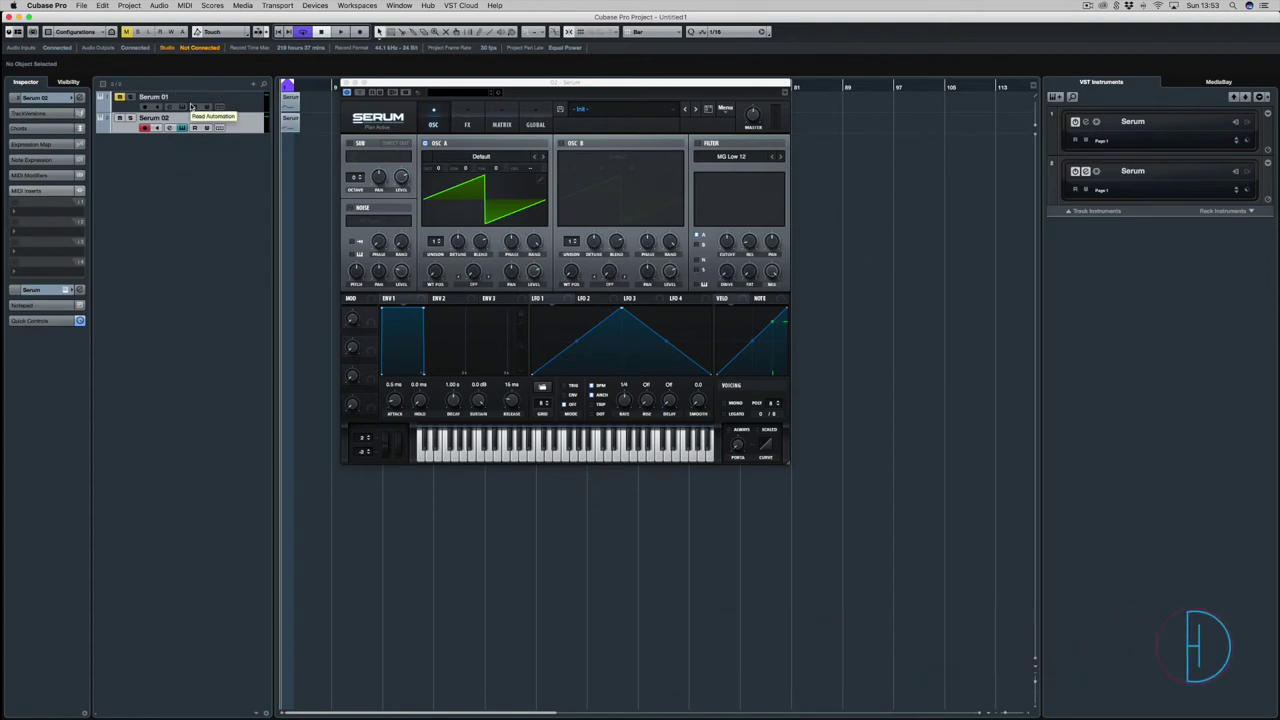
Enlarge Serum's interface to 200% and move the bigger plugin window into place
left_click(378, 118)
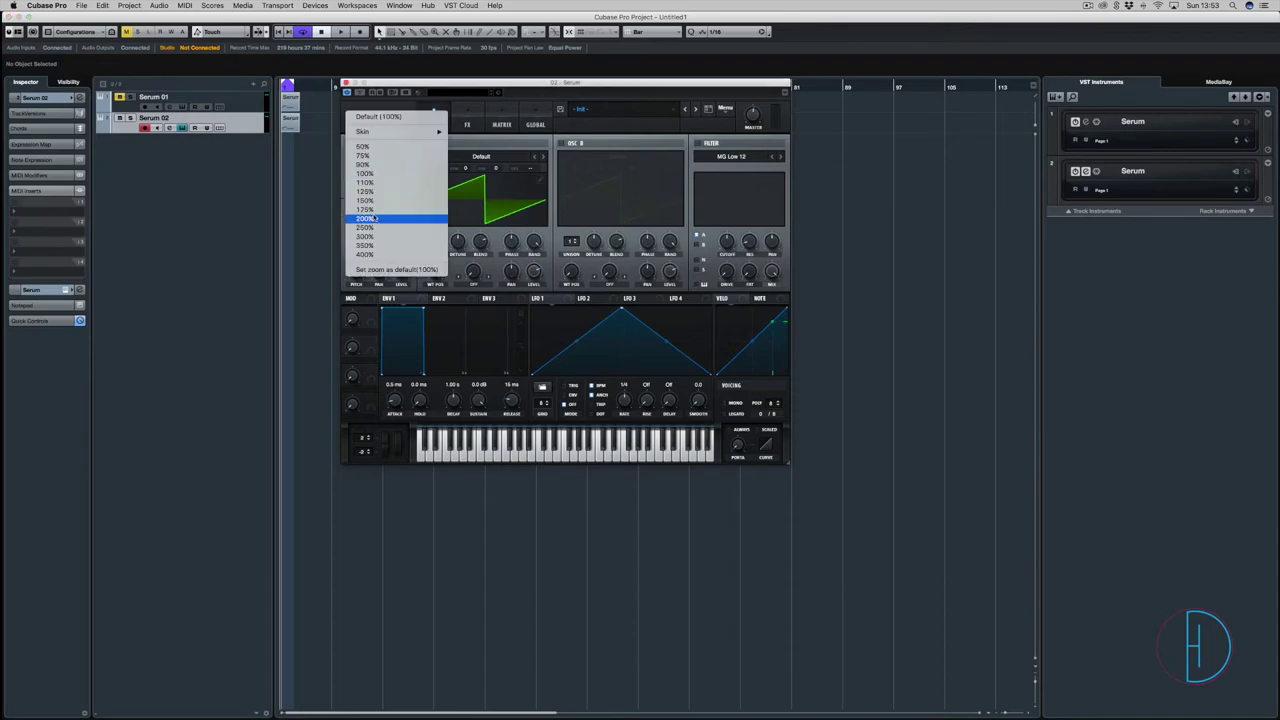
left_click(516, 90)
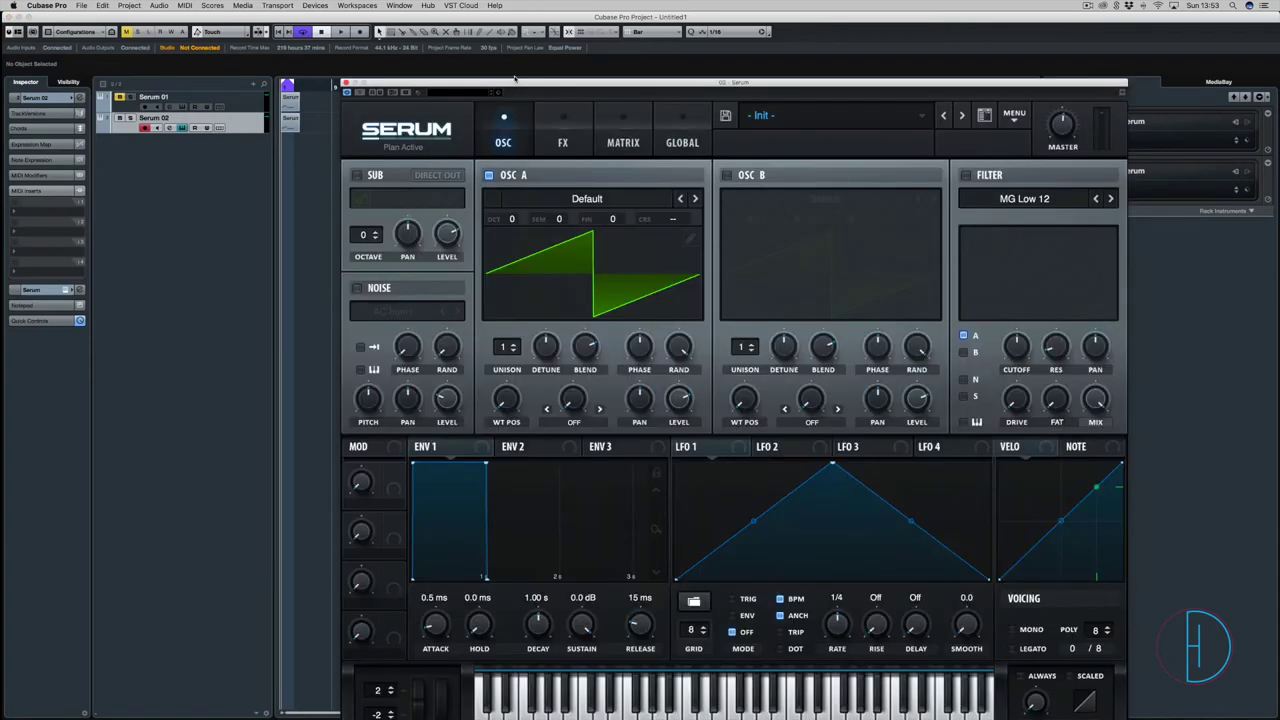
left_click_drag(516, 80, 371, 32)
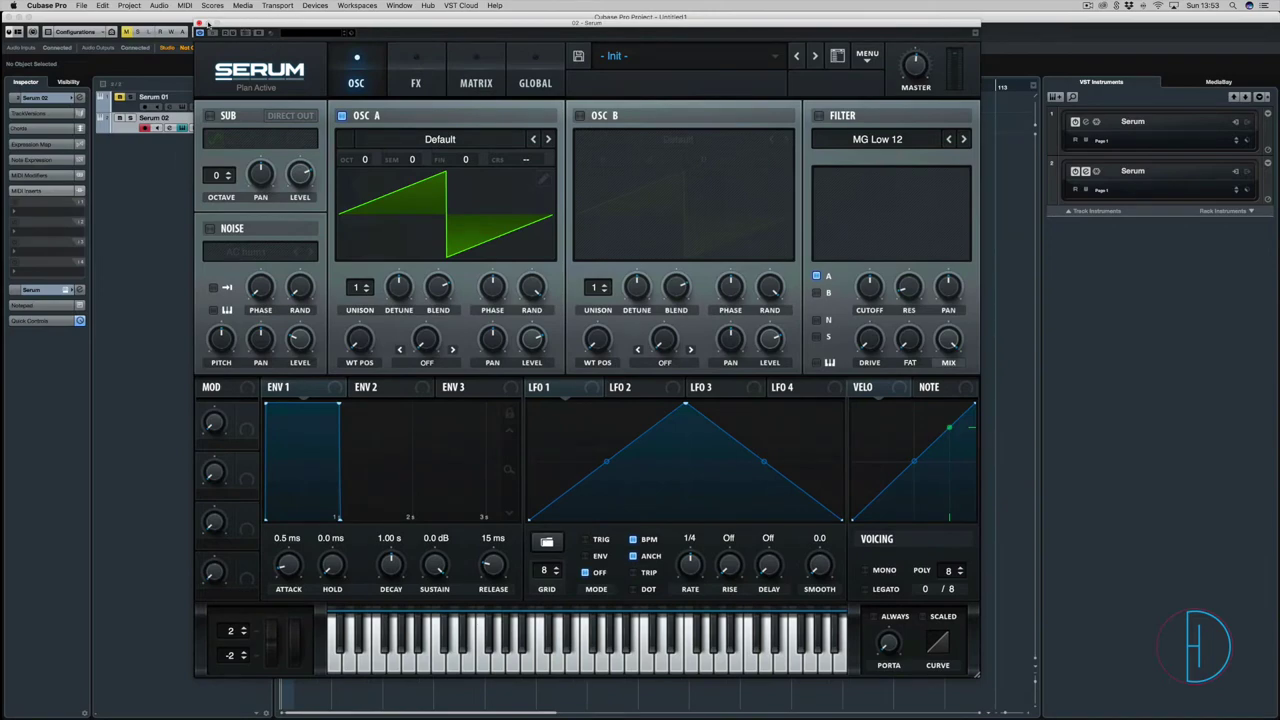
left_click_drag(213, 22, 755, 20)
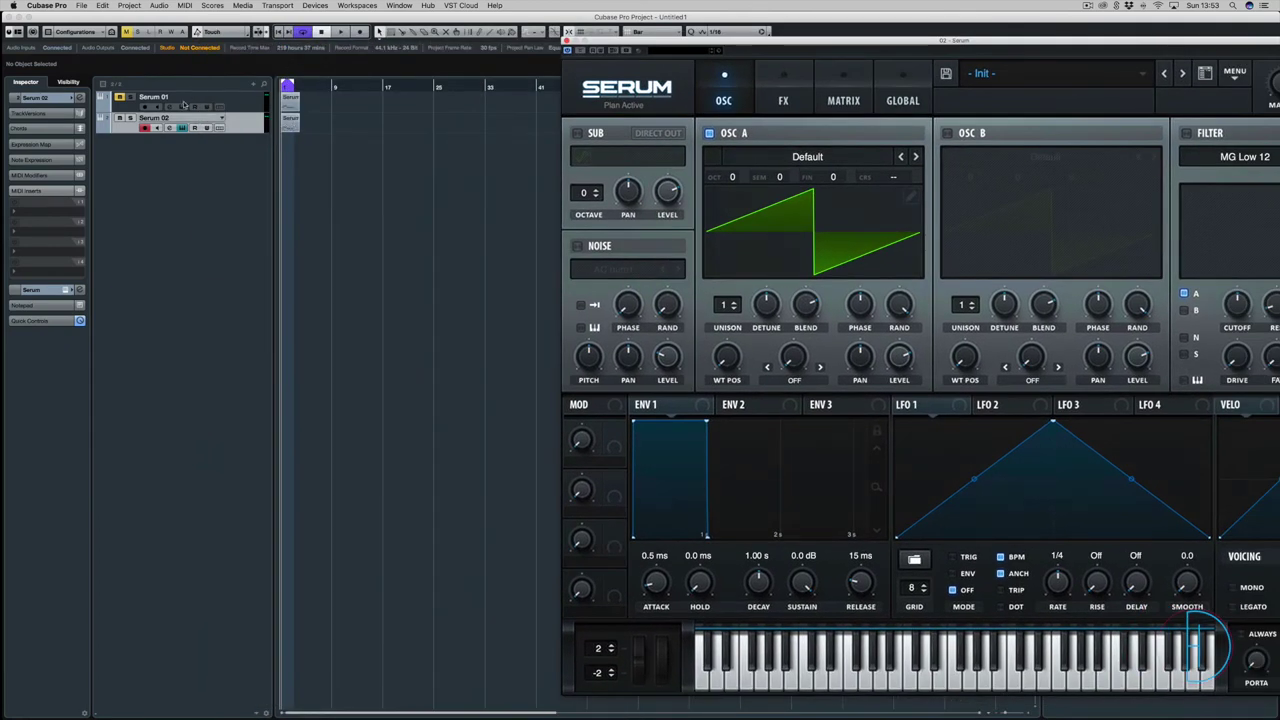
Select the Serum event, solo the Serum 01 track and silence Serum 02
left_click(288, 123)
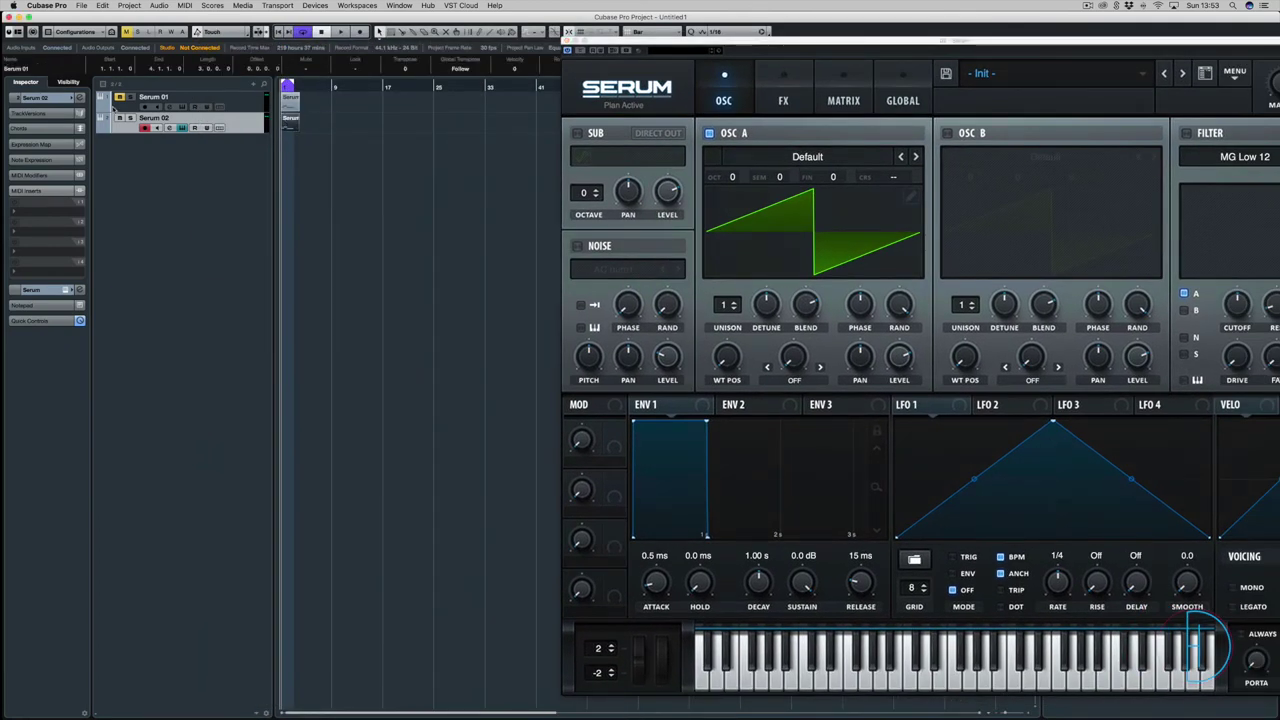
left_click(119, 97)
left_click(130, 97)
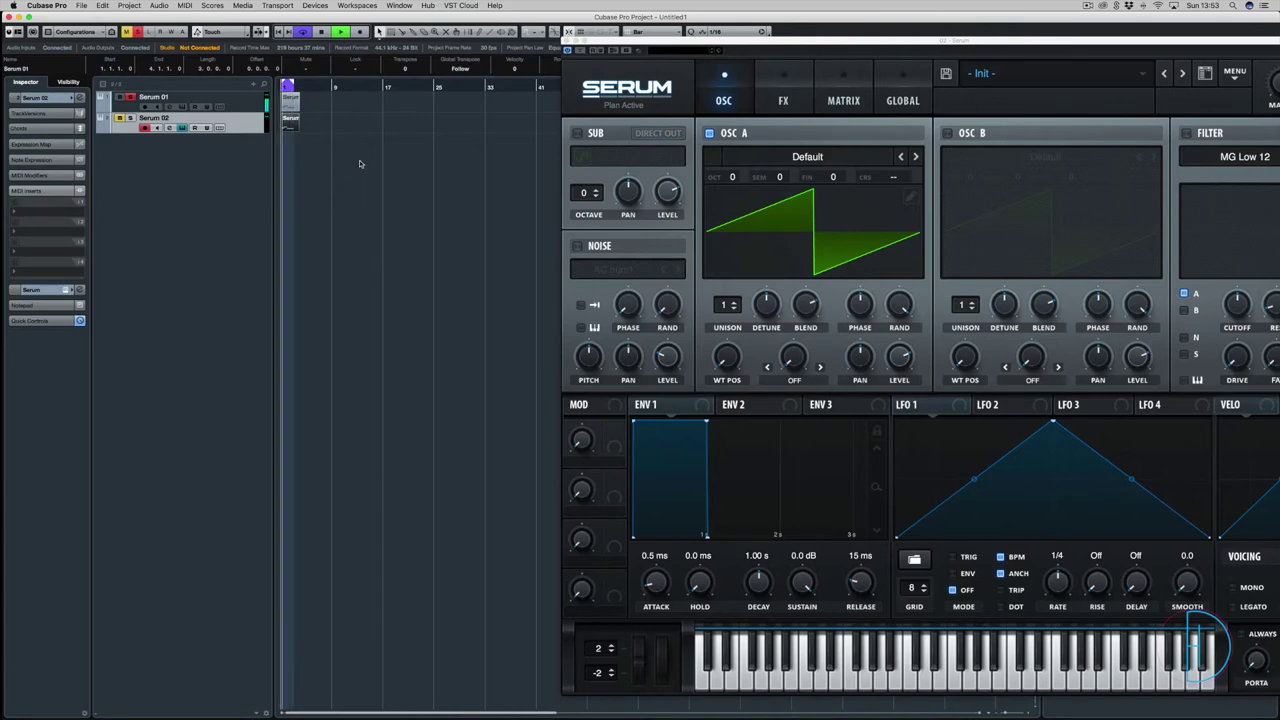
Stop playback with the space bar, then open and dismiss the macOS Wi-Fi menu
key("space")
left_click(1103, 6)
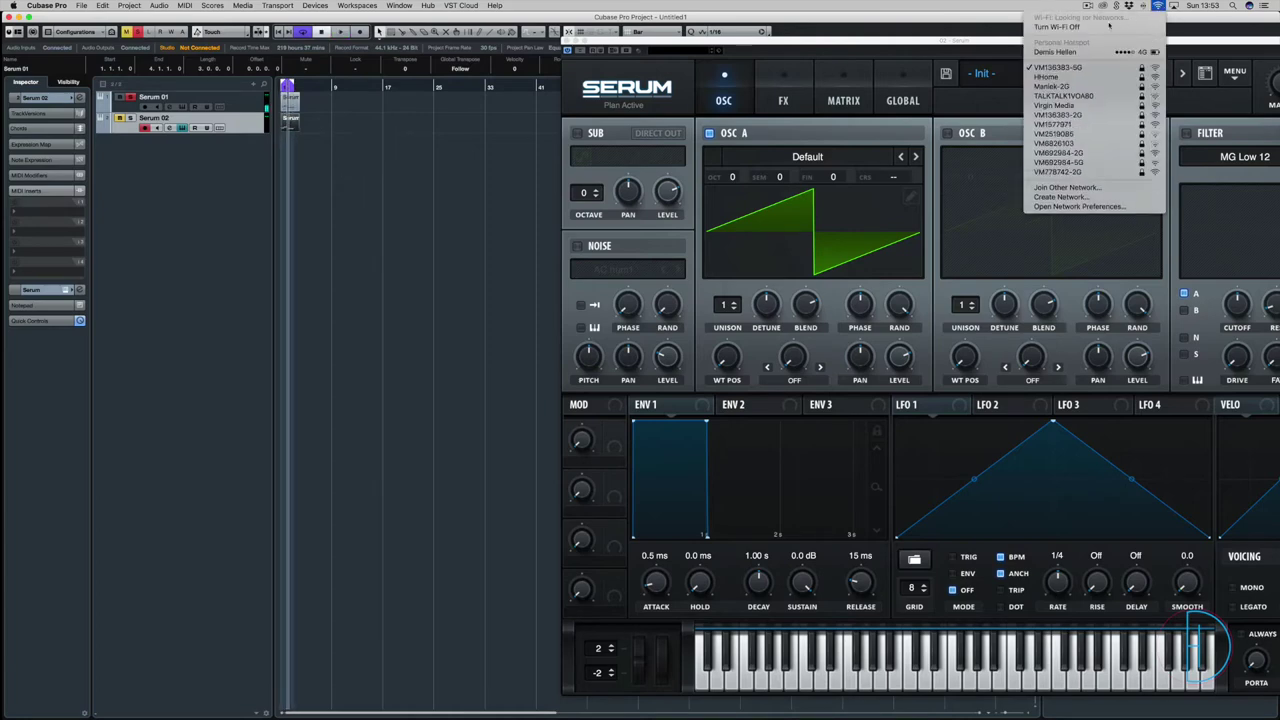
left_click(830, 103)
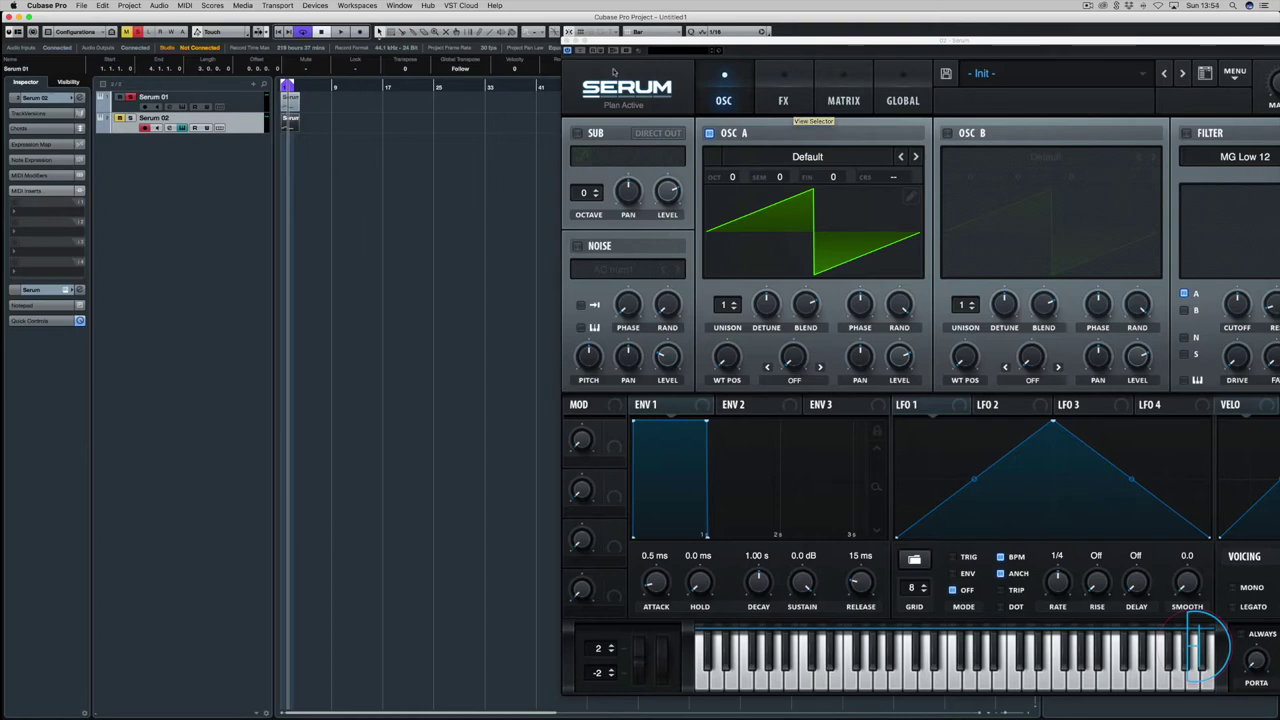
Unsolo Serum 01, solo Serum 02, and slide the Serum window left to reveal the instrument rack
left_click(414, 150)
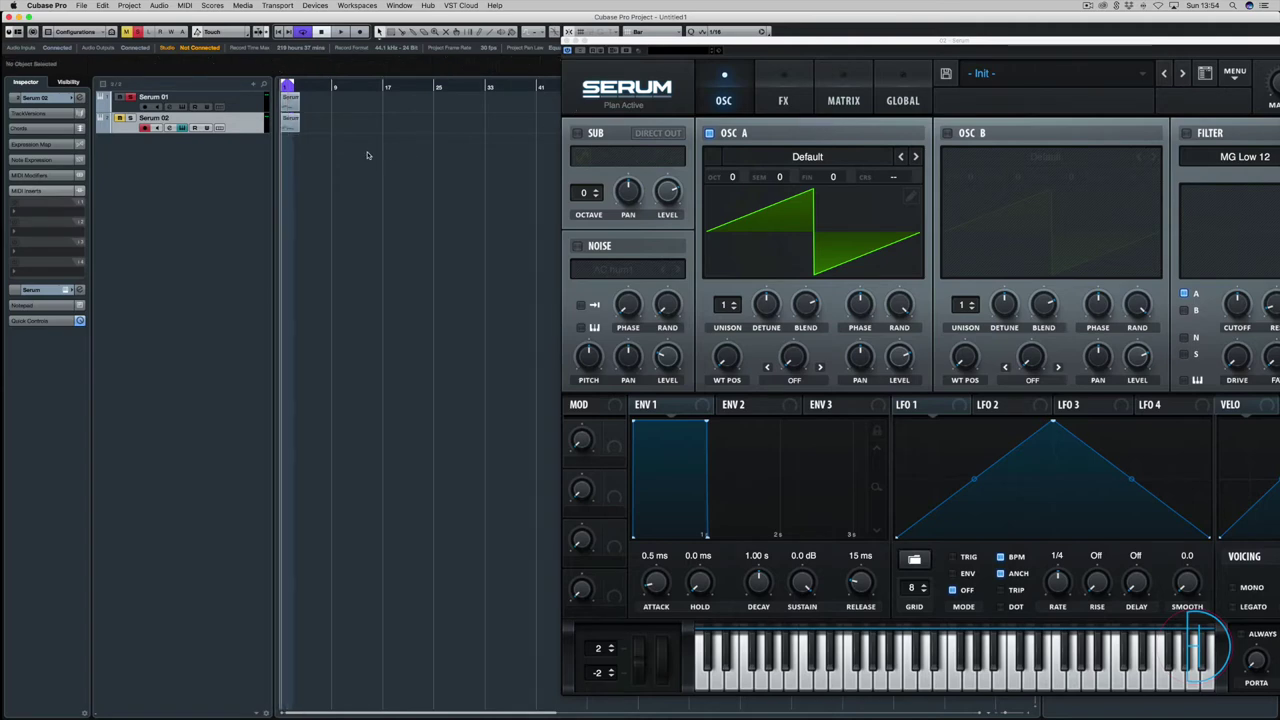
left_click(128, 97)
left_click(129, 118)
left_click_drag(706, 46, 410, 30)
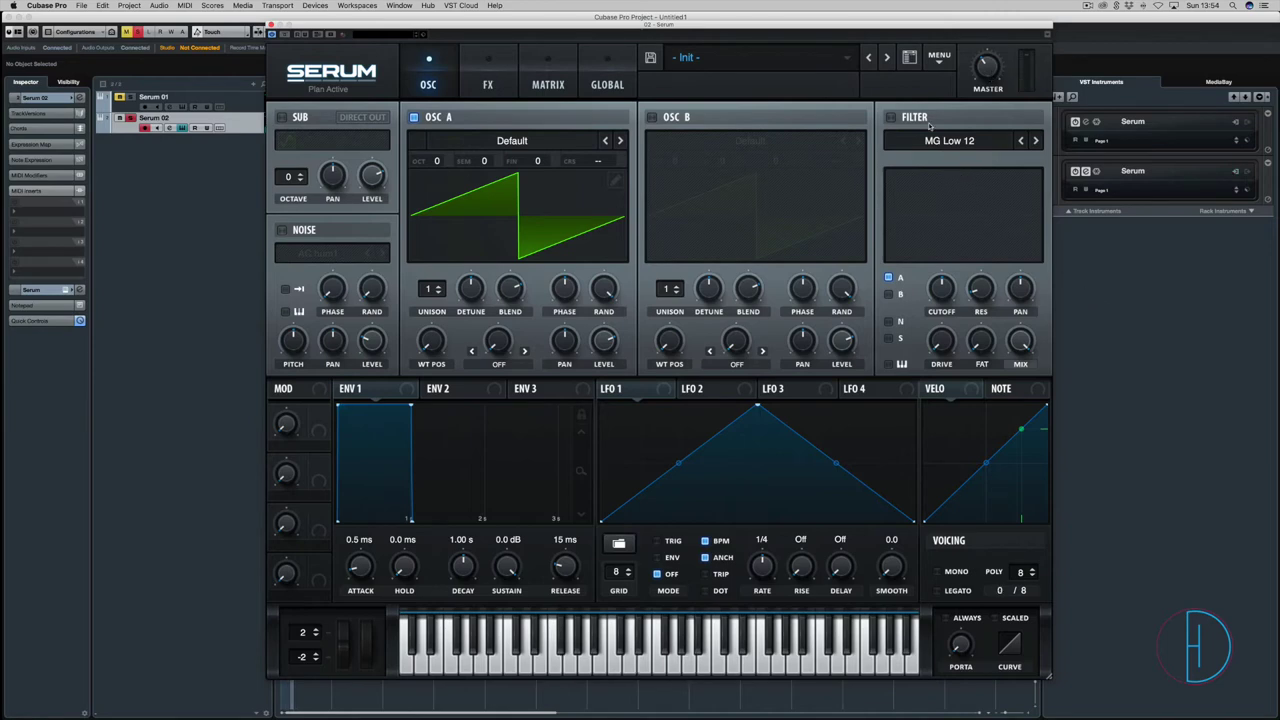
Load the Analog Basic_Shapes wavetable into oscillator A and morph it to a saw
left_click(512, 141)
mouse_move(515, 152)
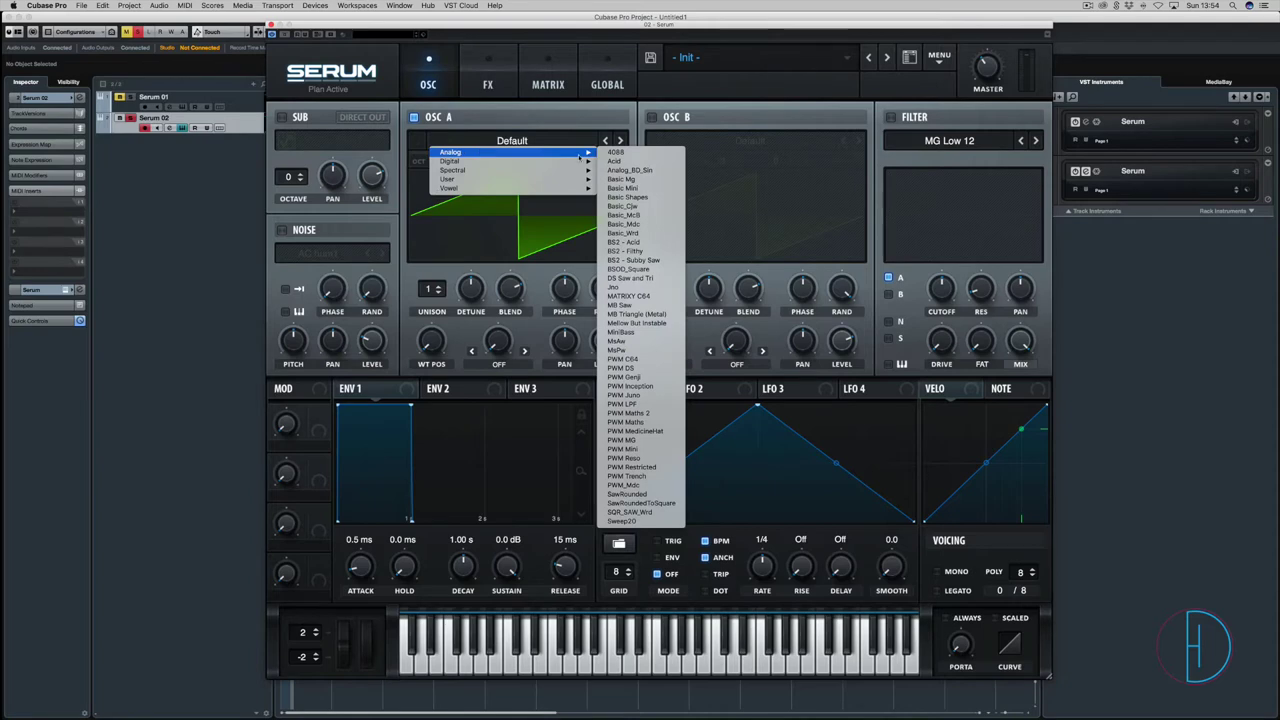
left_click(625, 199)
left_click_drag(435, 343, 437, 331)
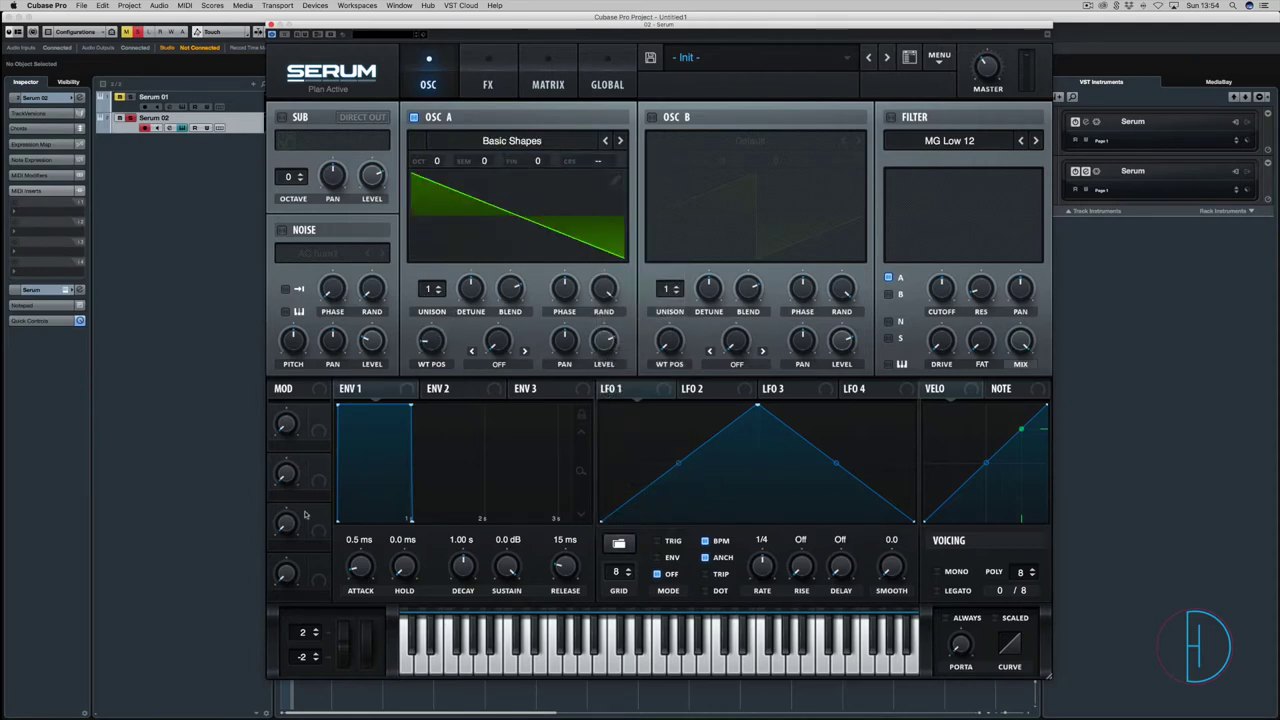
Pull ENV 1's decay and sustain down for a pluck and raise unison to 3 voices
left_click(448, 391)
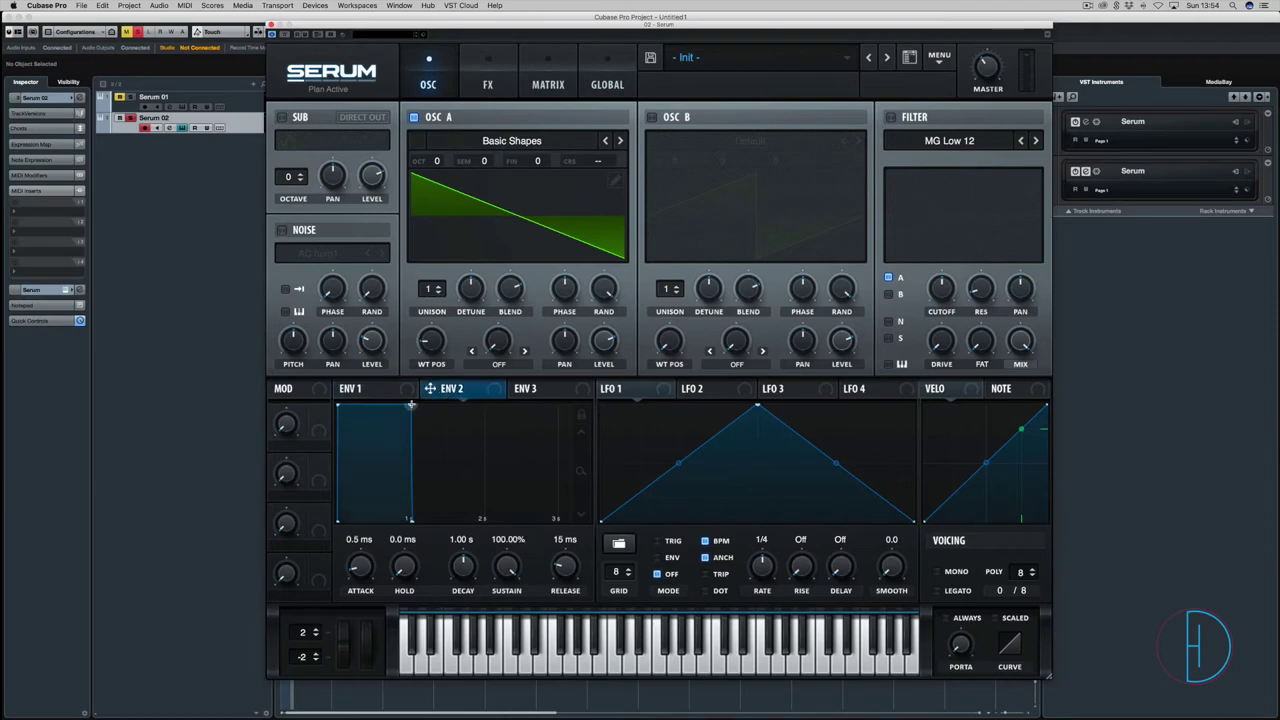
left_click(362, 390)
left_click_drag(410, 408, 369, 516)
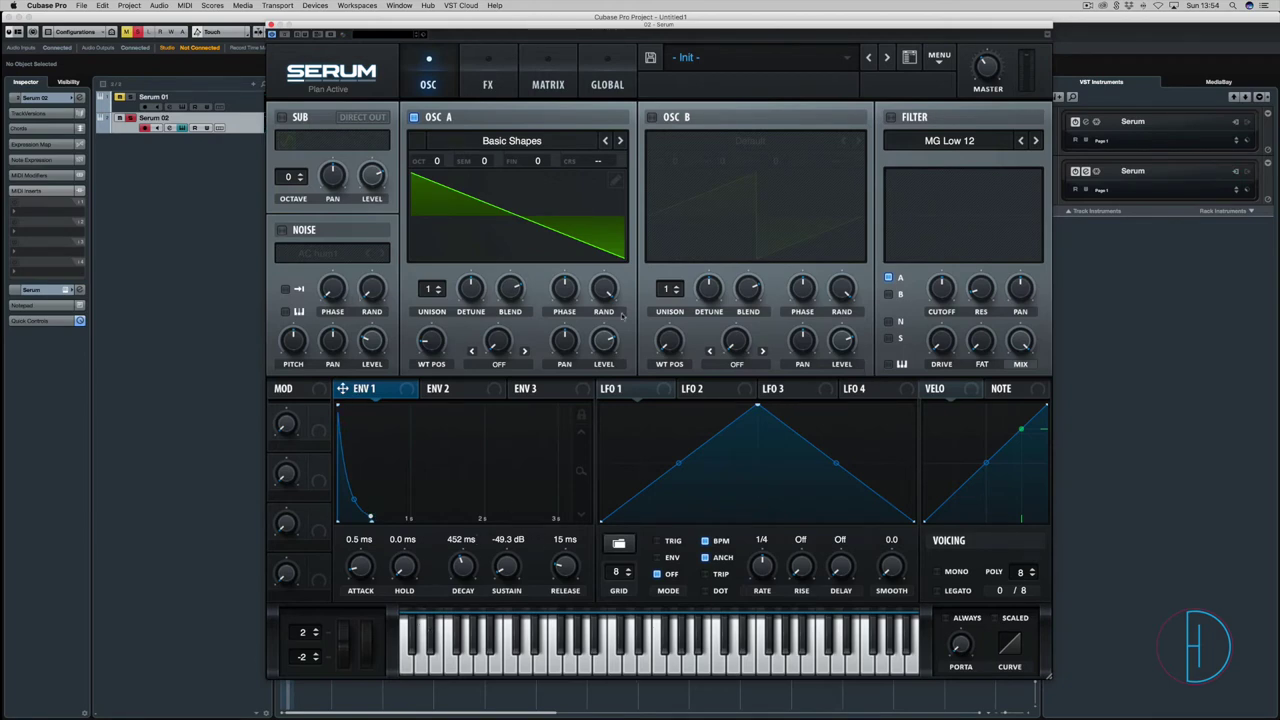
left_click_drag(430, 291, 462, 325)
Enable an MG Low 24 filter and give ENV 2 a short decay with low sustain
left_click(891, 118)
left_click(1036, 141)
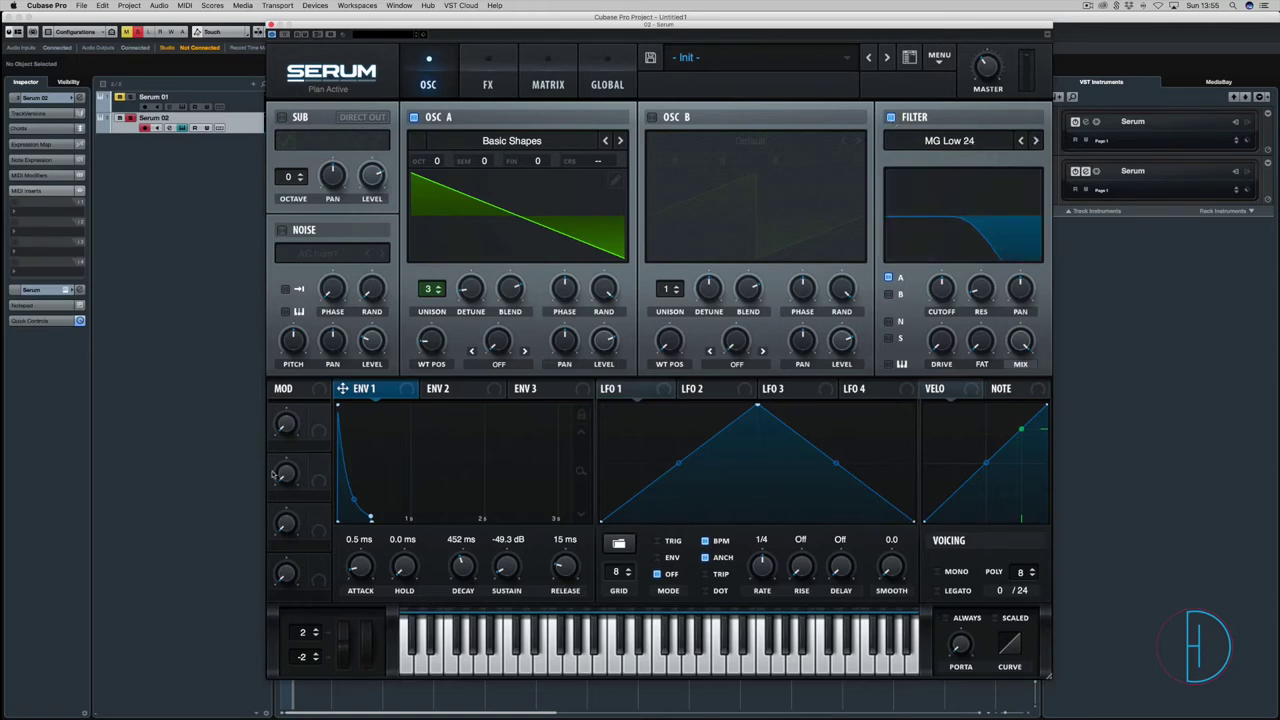
left_click(440, 394)
left_click_drag(410, 405, 372, 515)
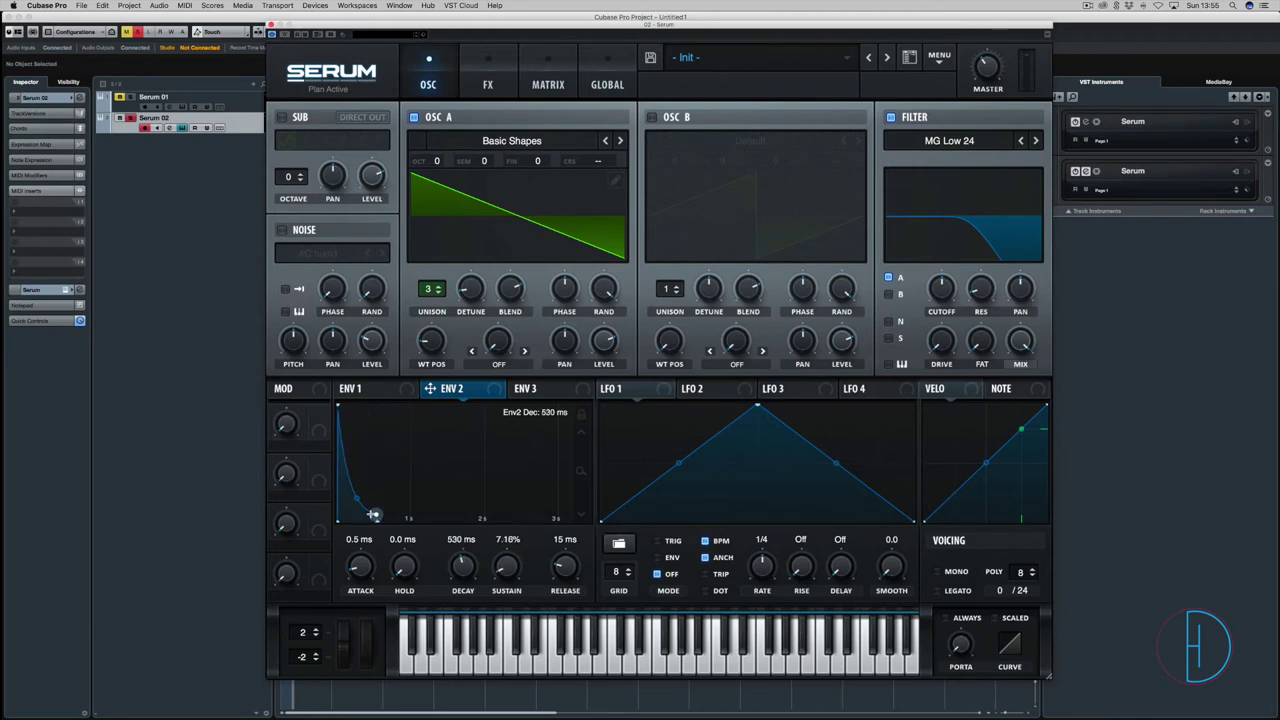
Route ENV 2 to the filter cutoff, increase its depth, with cutoff at 253 Hz
left_click_drag(430, 388, 928, 275)
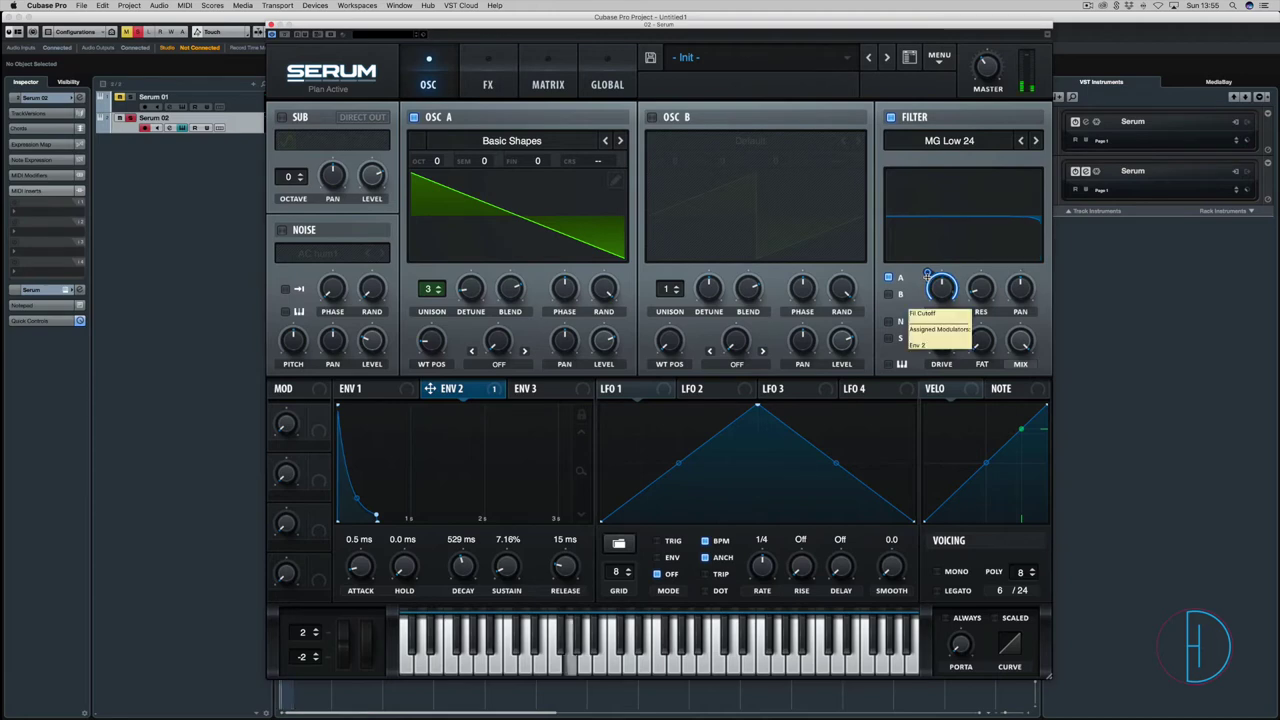
mouse_move(923, 291)
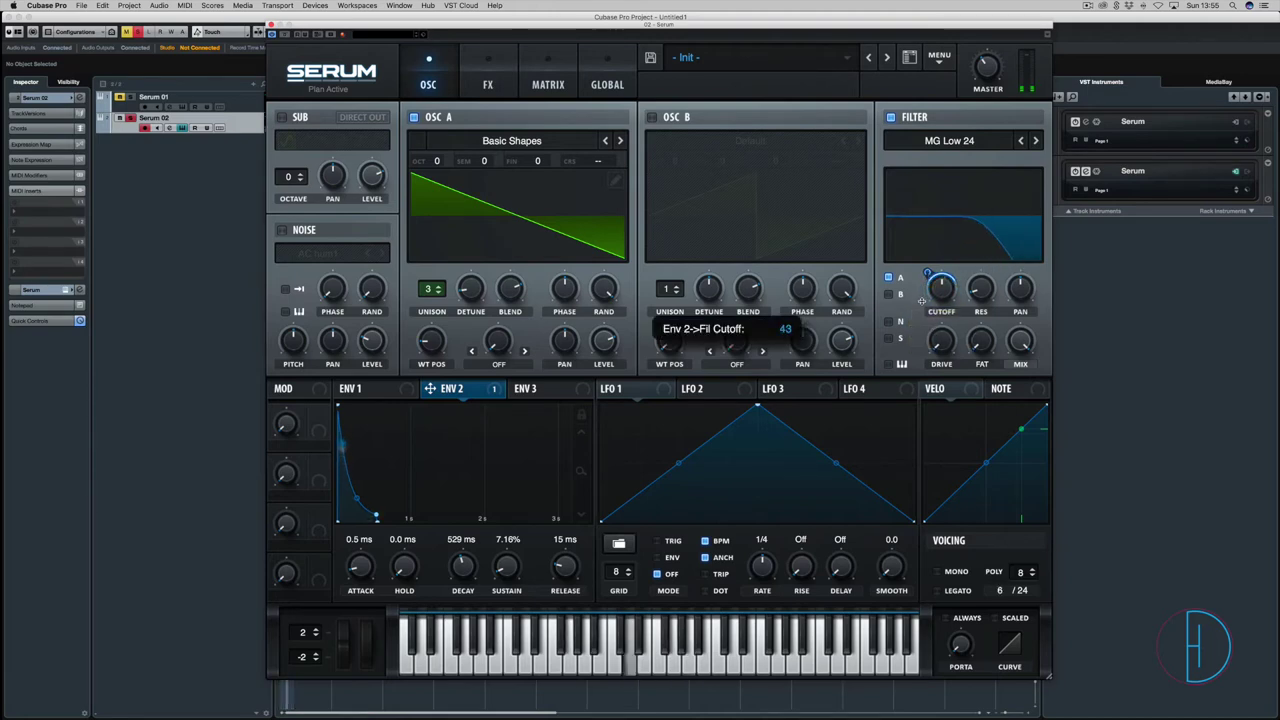
mouse_move(945, 272)
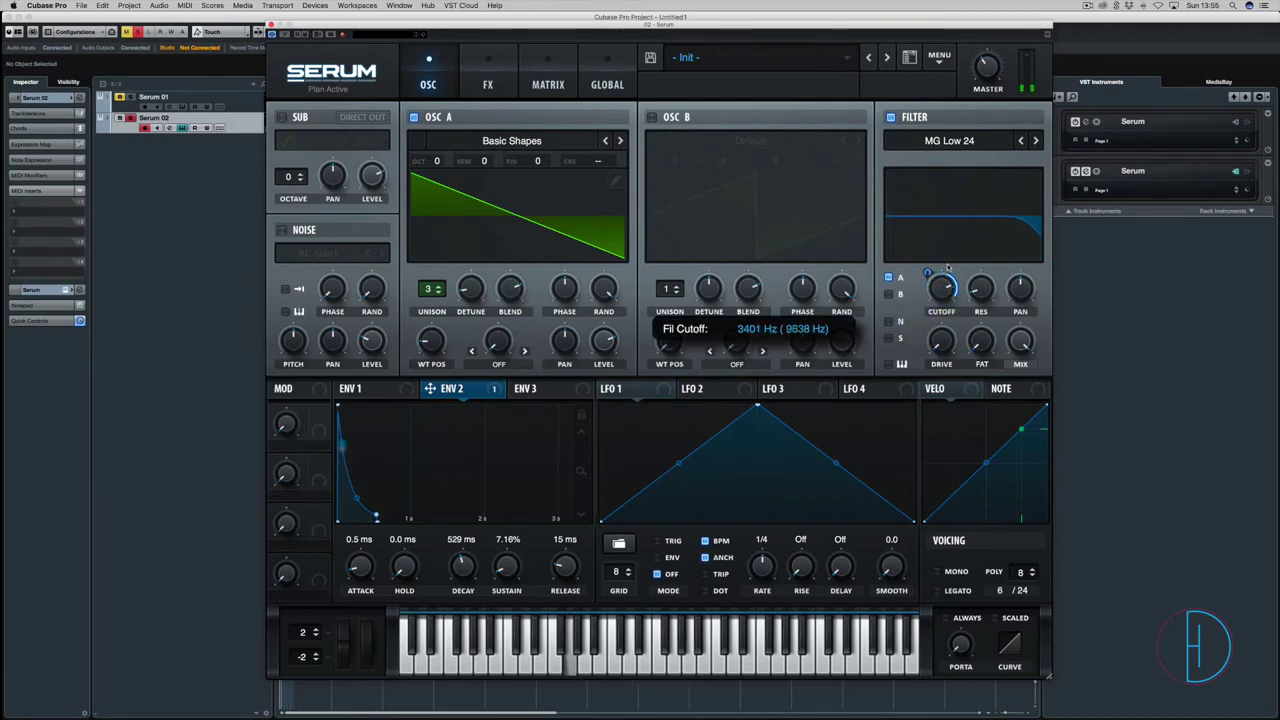
left_click_drag(928, 275, 930, 268)
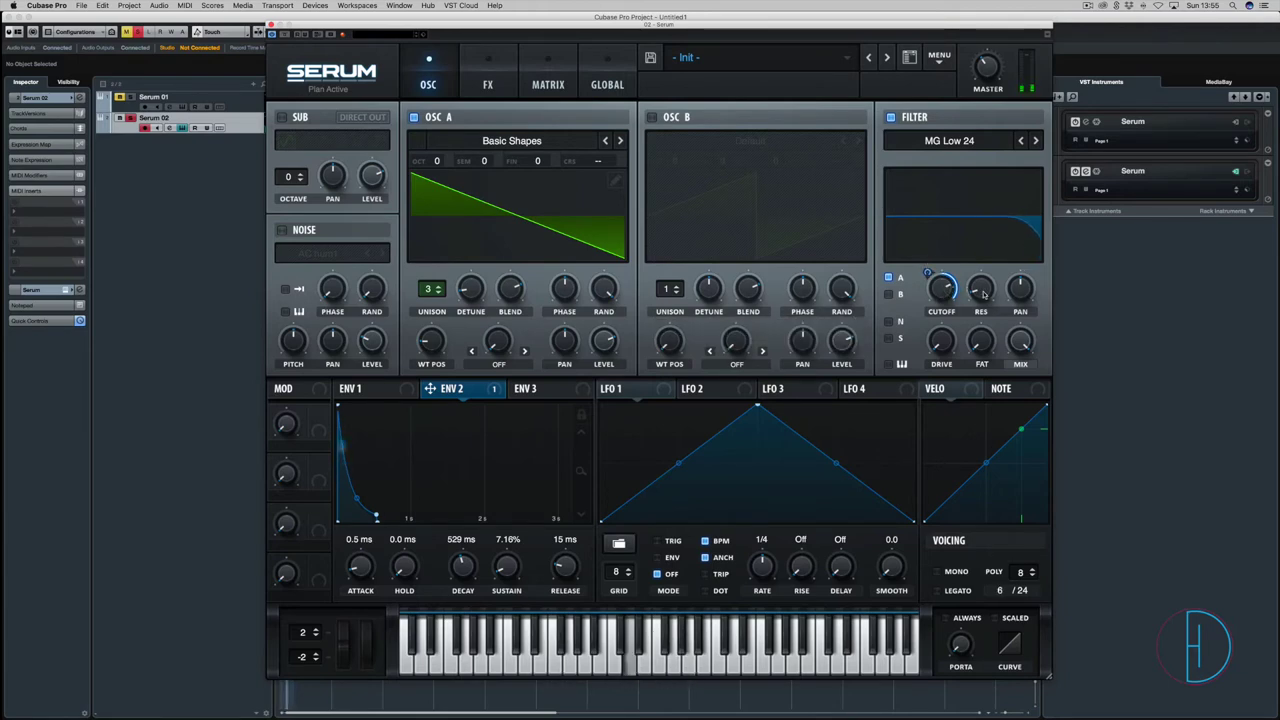
mouse_move(944, 290)
mouse_move(993, 63)
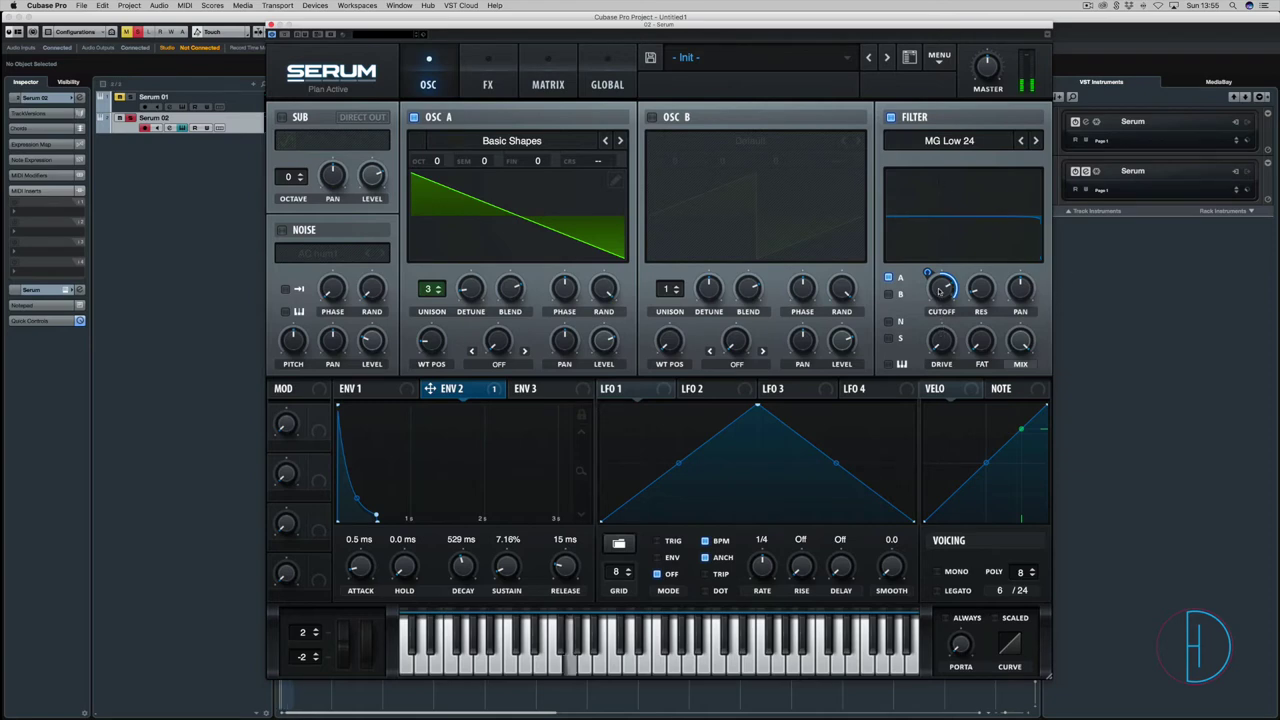
mouse_move(940, 323)
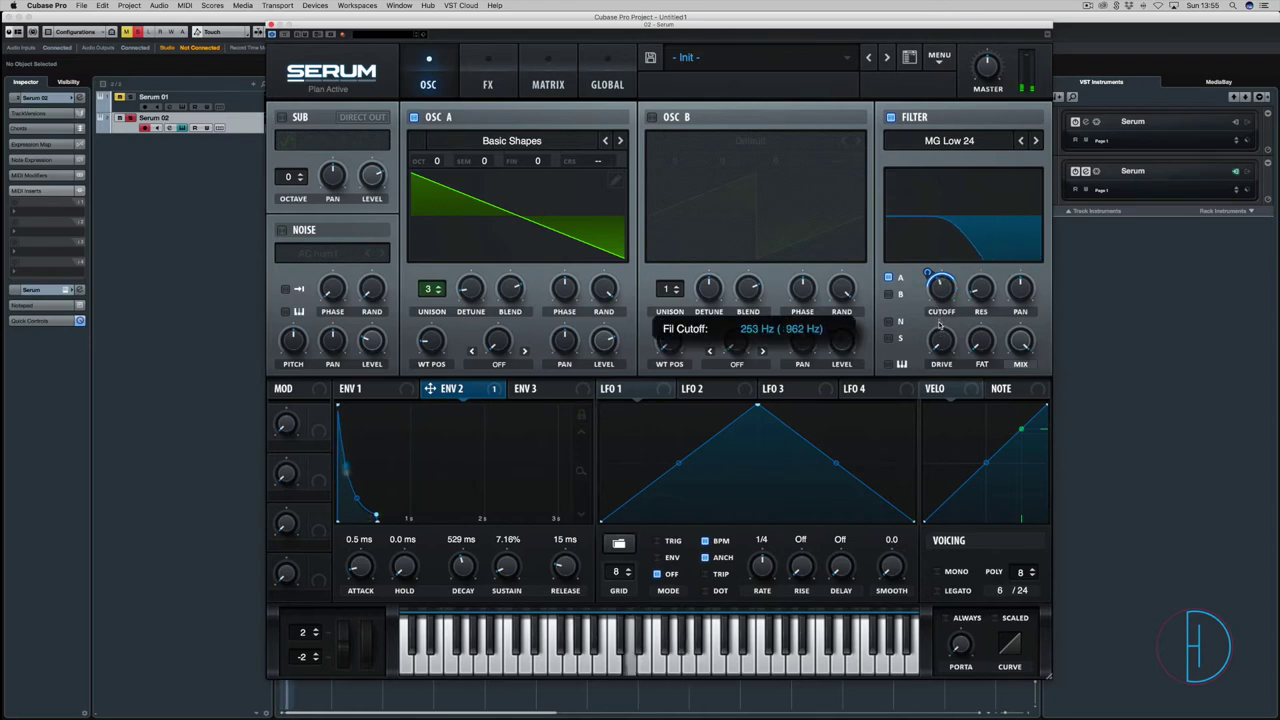
Reduce ENV 2's cutoff depth, assign Macro 1 to cutoff at amount 43, and test it
left_click_drag(927, 272, 929, 281)
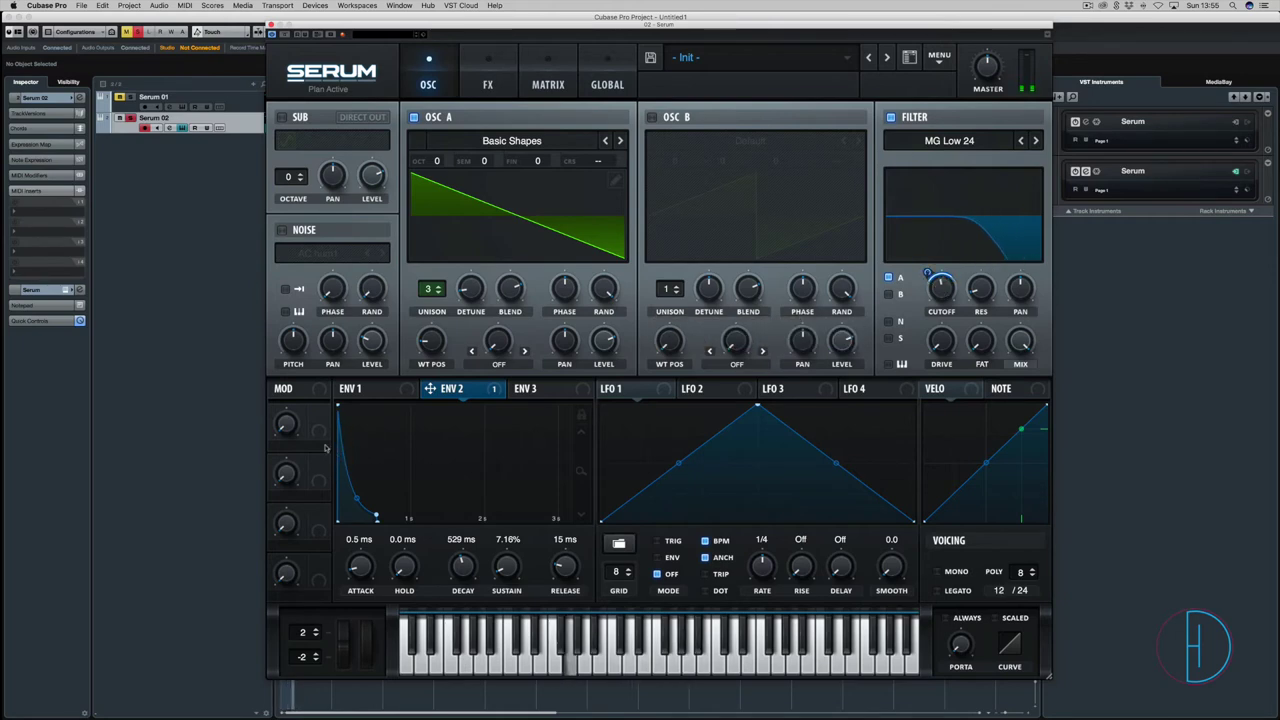
left_click_drag(318, 415, 938, 290)
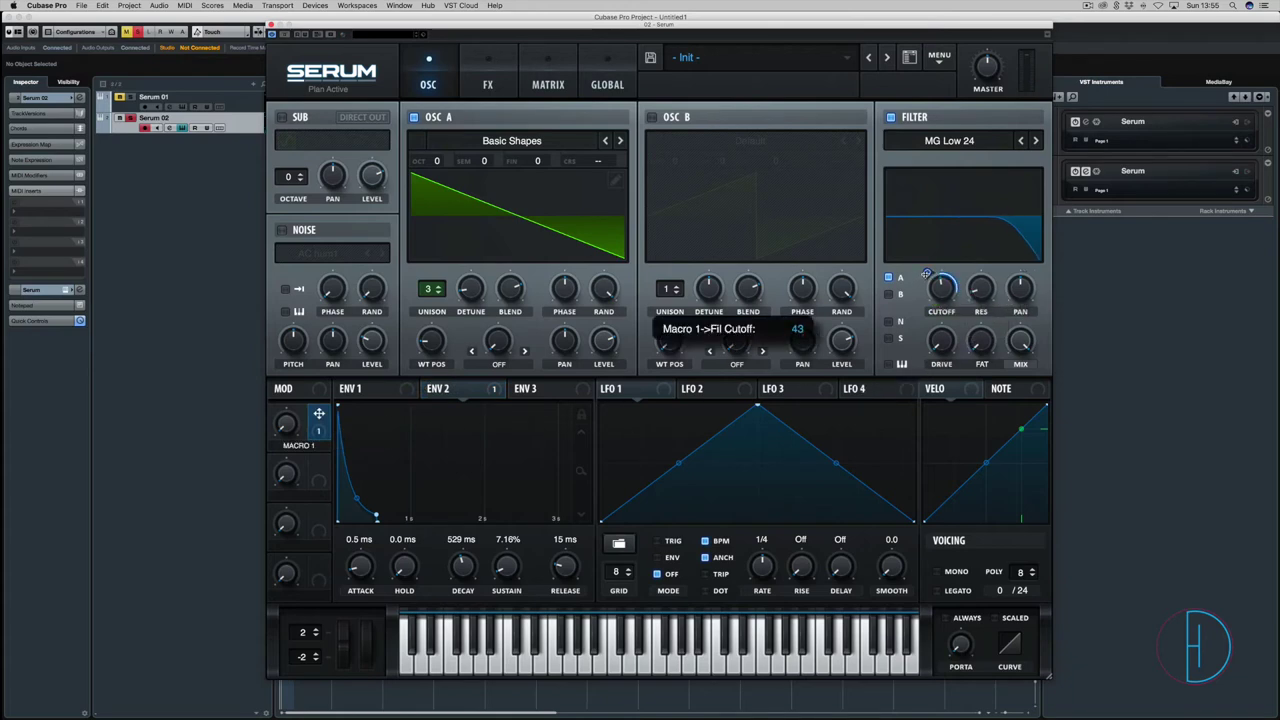
left_click_drag(280, 430, 288, 480)
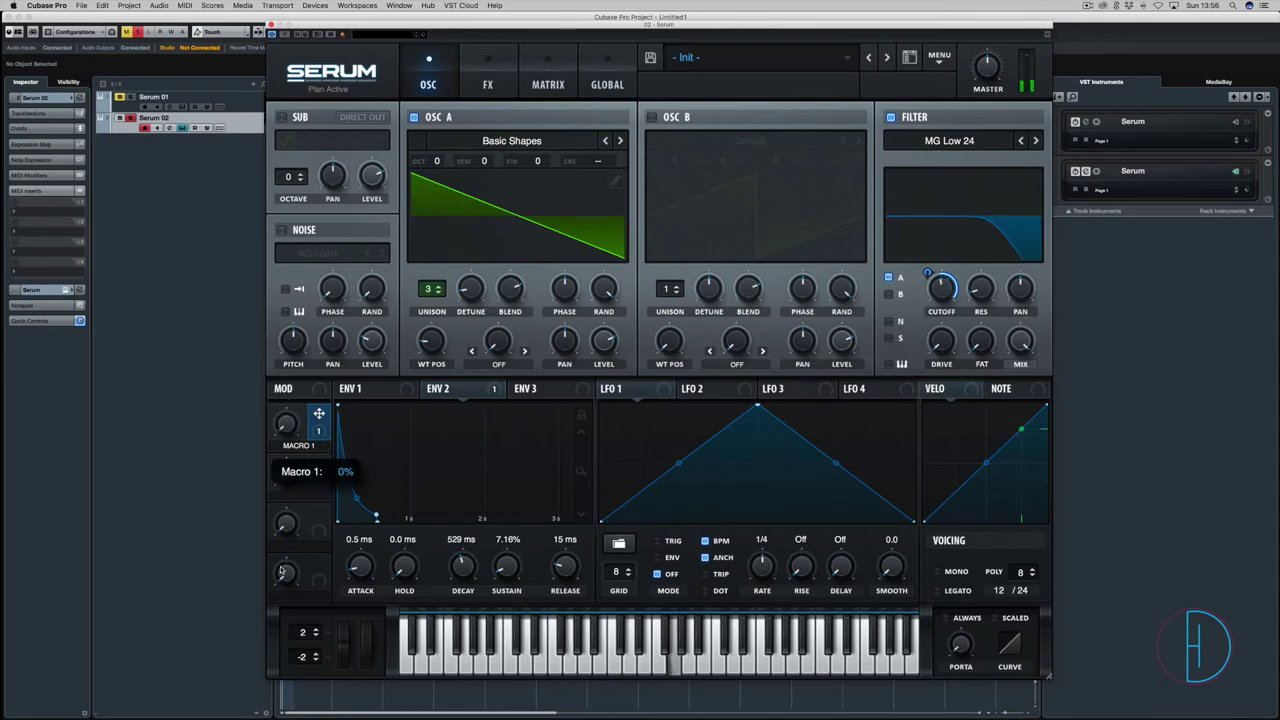
Assign Macro 1 to the amp envelope's decay and turn the macro up to hear it
left_click_drag(318, 432, 462, 568)
mouse_move(443, 575)
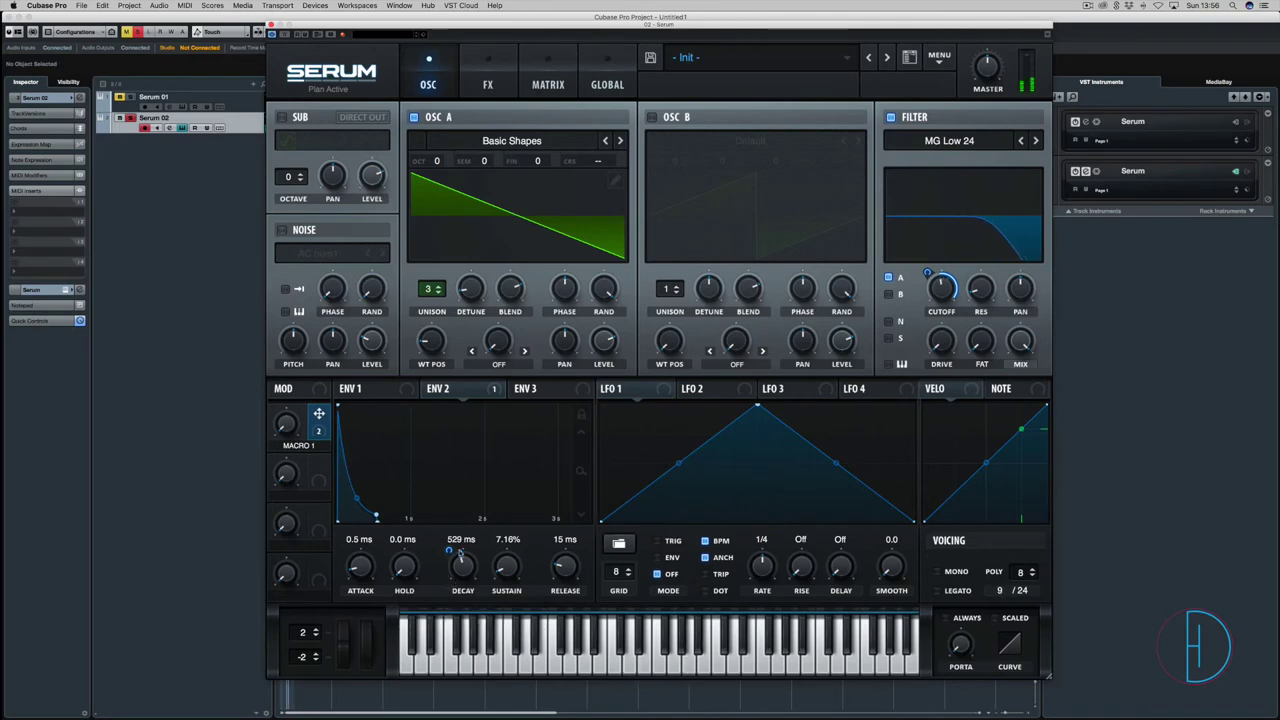
mouse_move(366, 396)
left_click_drag(319, 413, 447, 573)
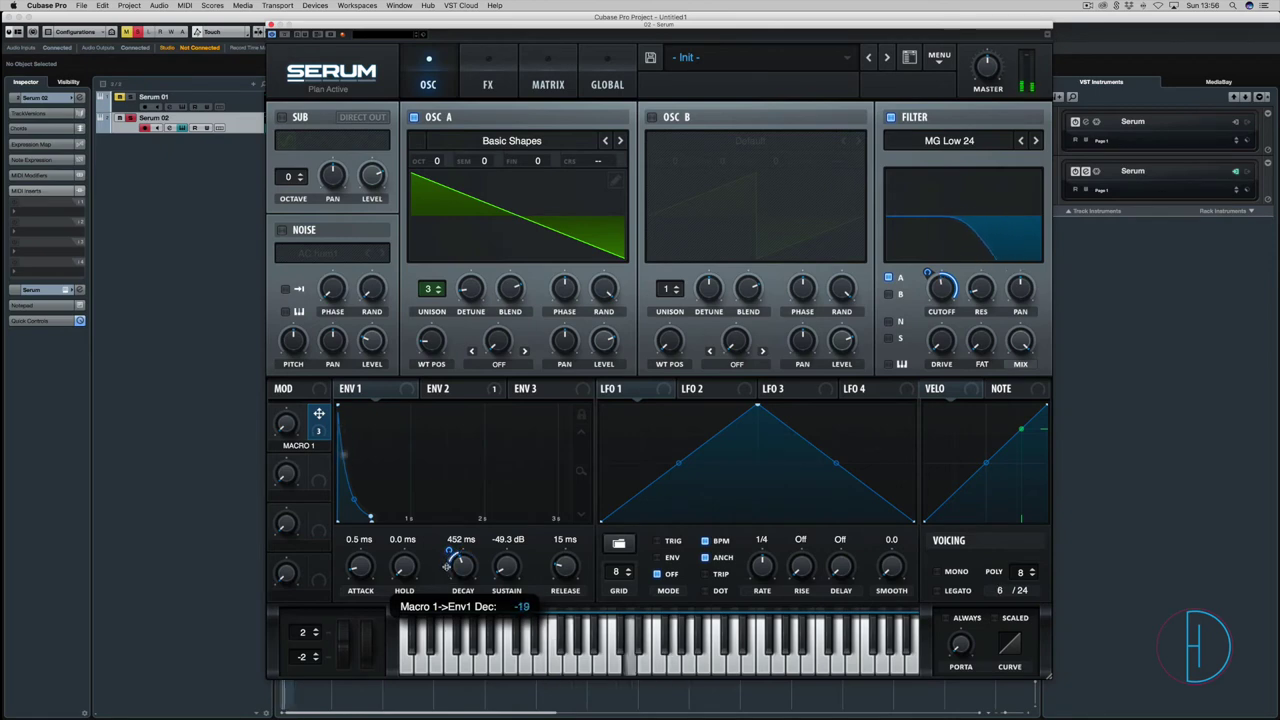
left_click_drag(286, 422, 285, 318)
Set ENV 1 decay to 226 ms and Macro 1's decay modulation amount to 7
mouse_move(450, 545)
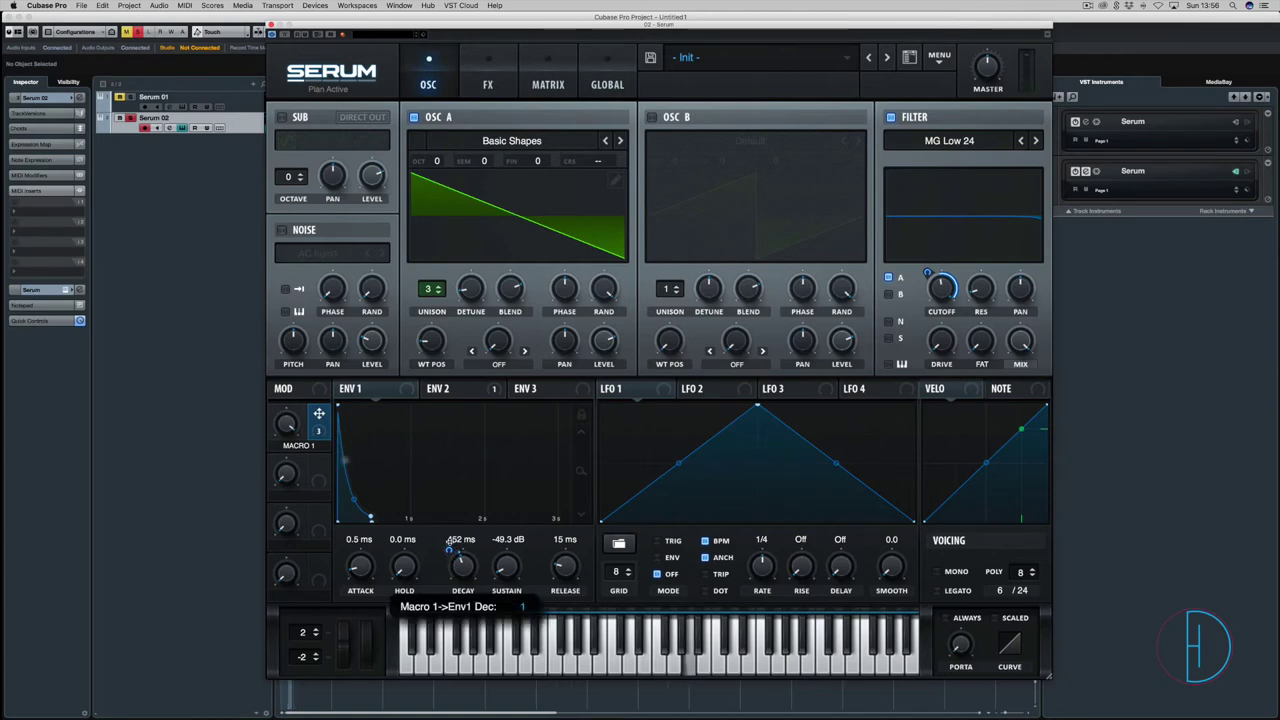
left_click_drag(461, 562, 462, 578)
mouse_move(450, 551)
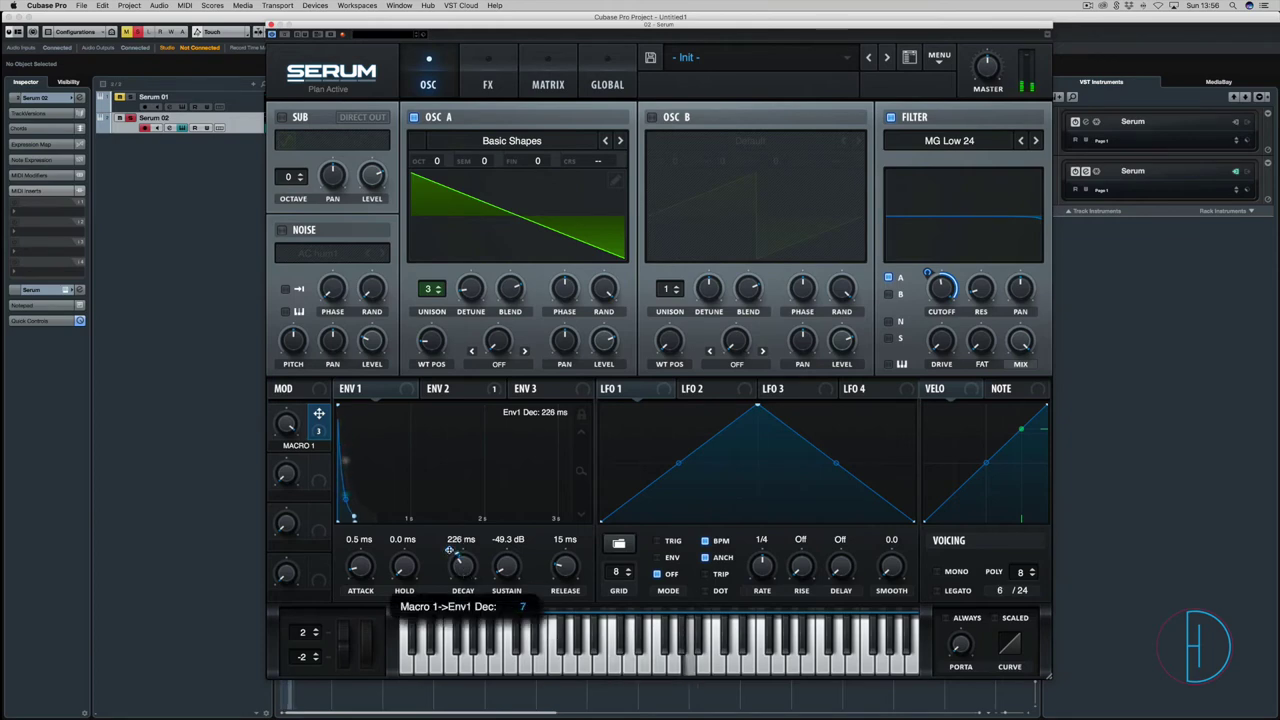
left_click_drag(450, 551, 450, 550)
mouse_move(286, 424)
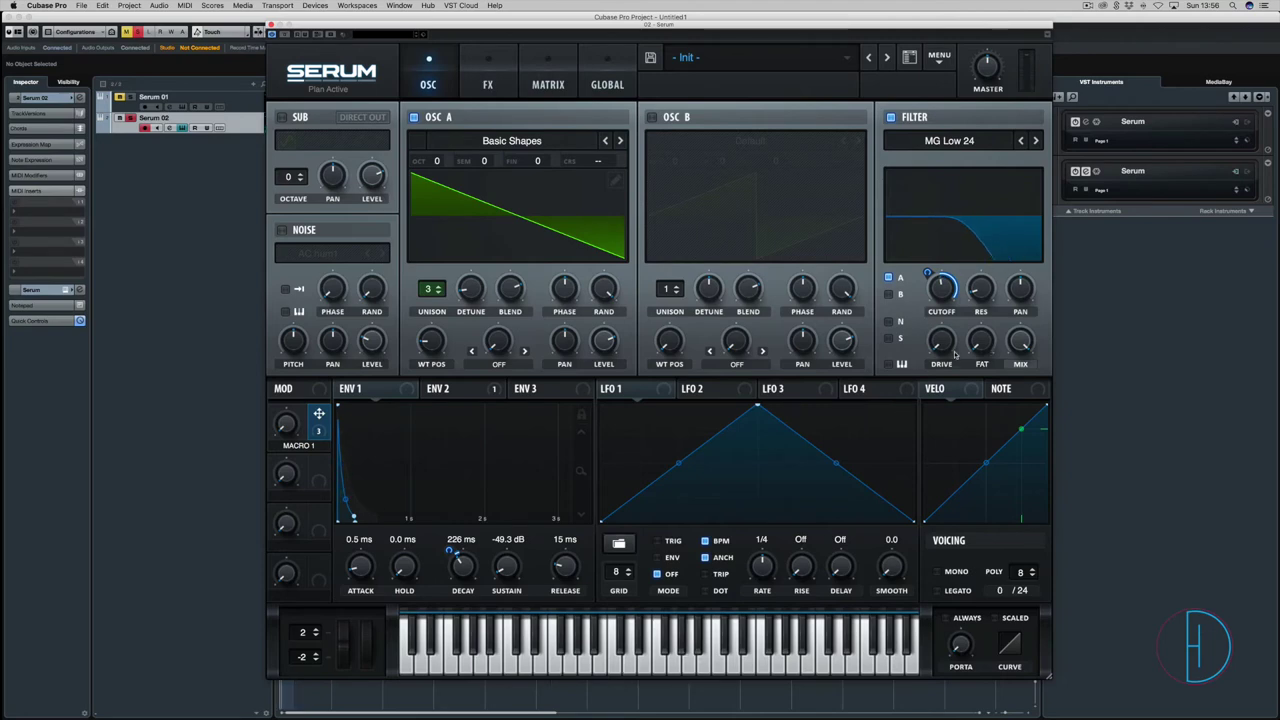
Try out filter drive amounts, then lower the drive and add about 49% Fat
left_click_drag(955, 355, 944, 328)
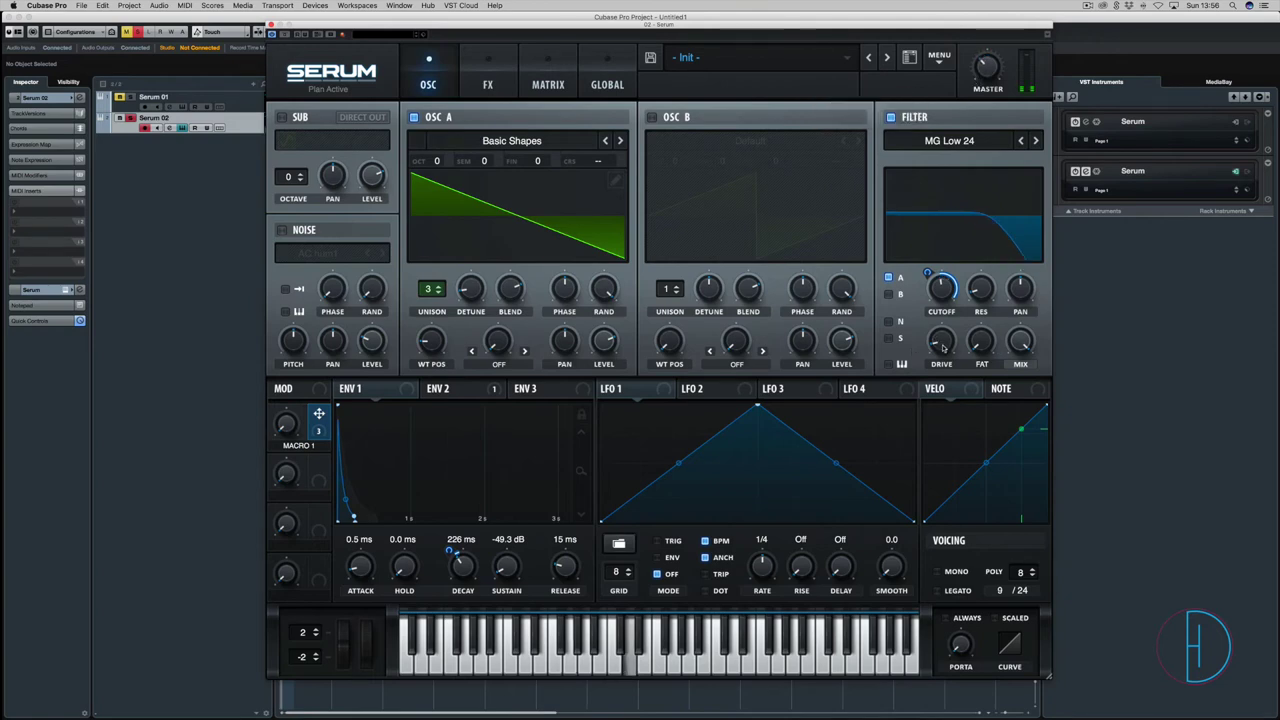
left_click_drag(941, 345, 940, 337)
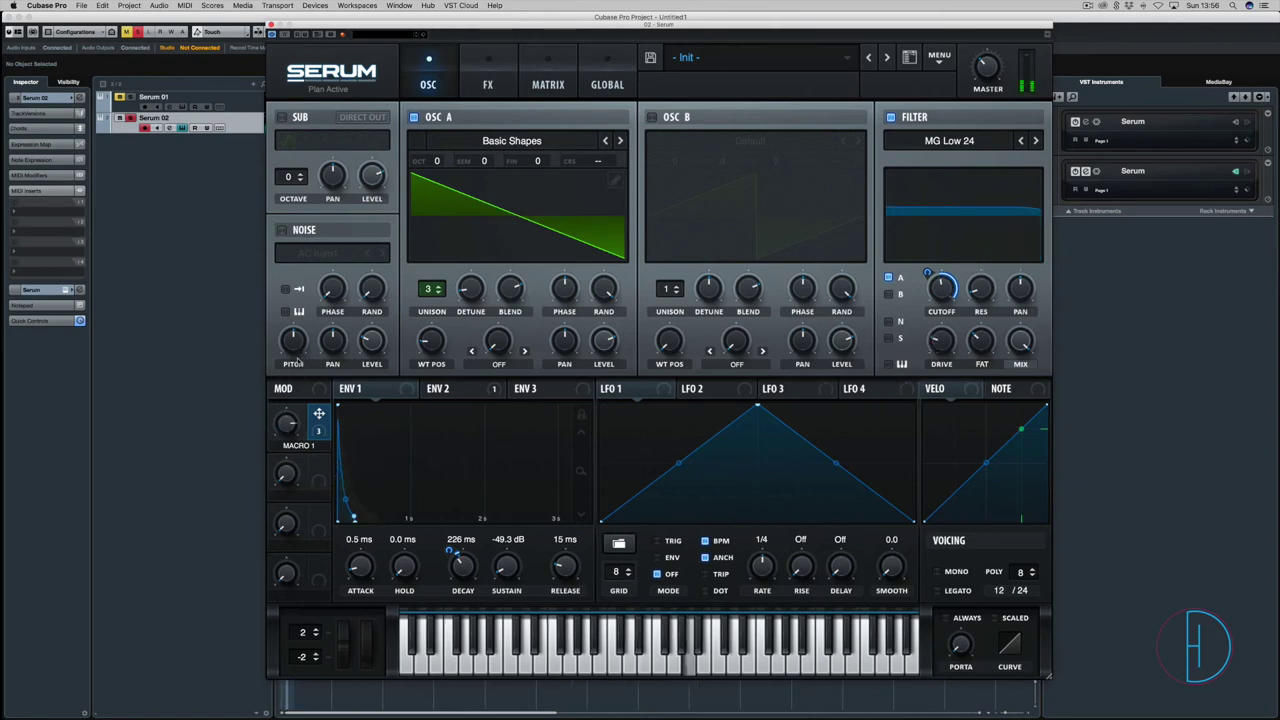
left_click_drag(941, 342, 945, 385)
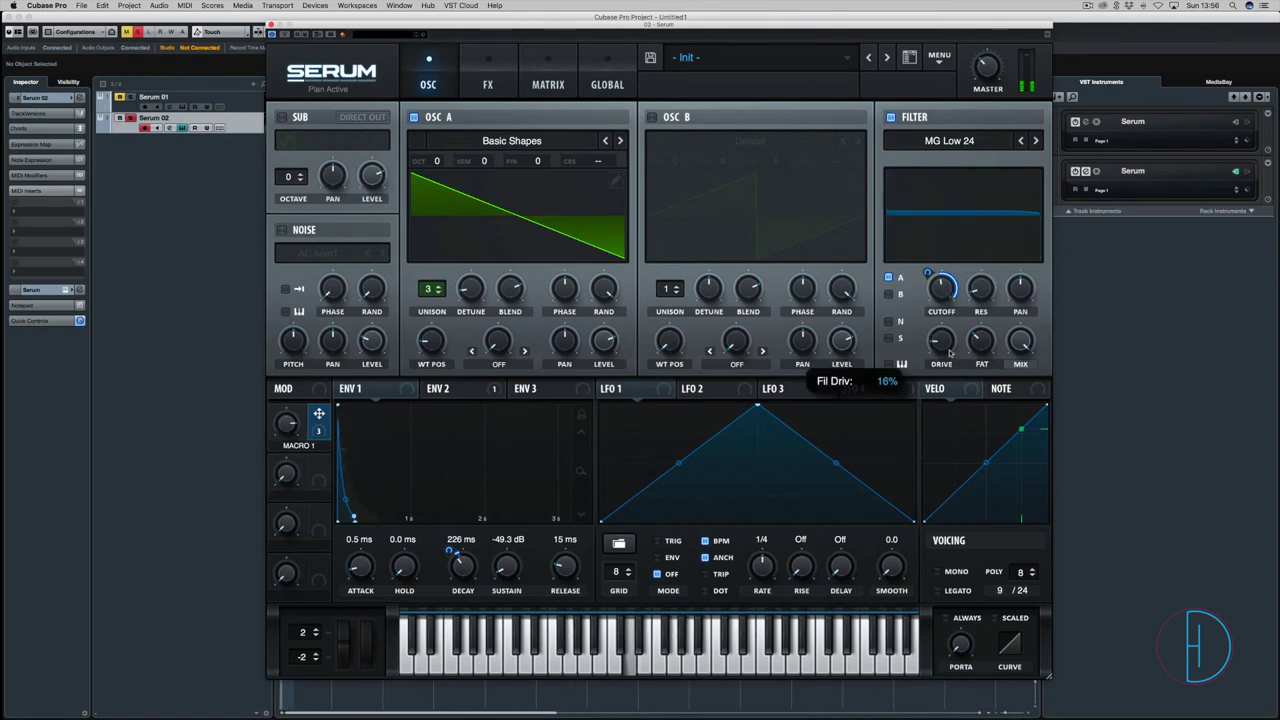
left_click_drag(982, 342, 983, 352)
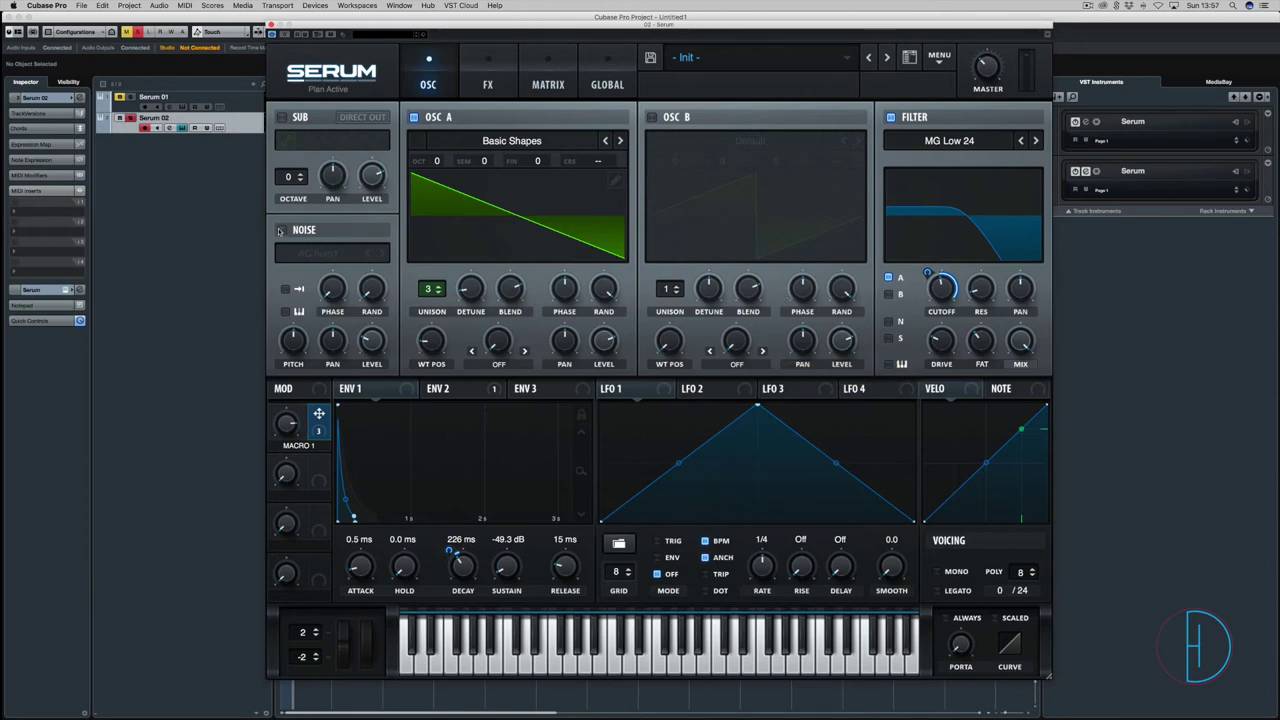
Load the Analog ARP white noise, route it through the filter, and set its level near 40%
left_click(318, 253)
mouse_move(321, 265)
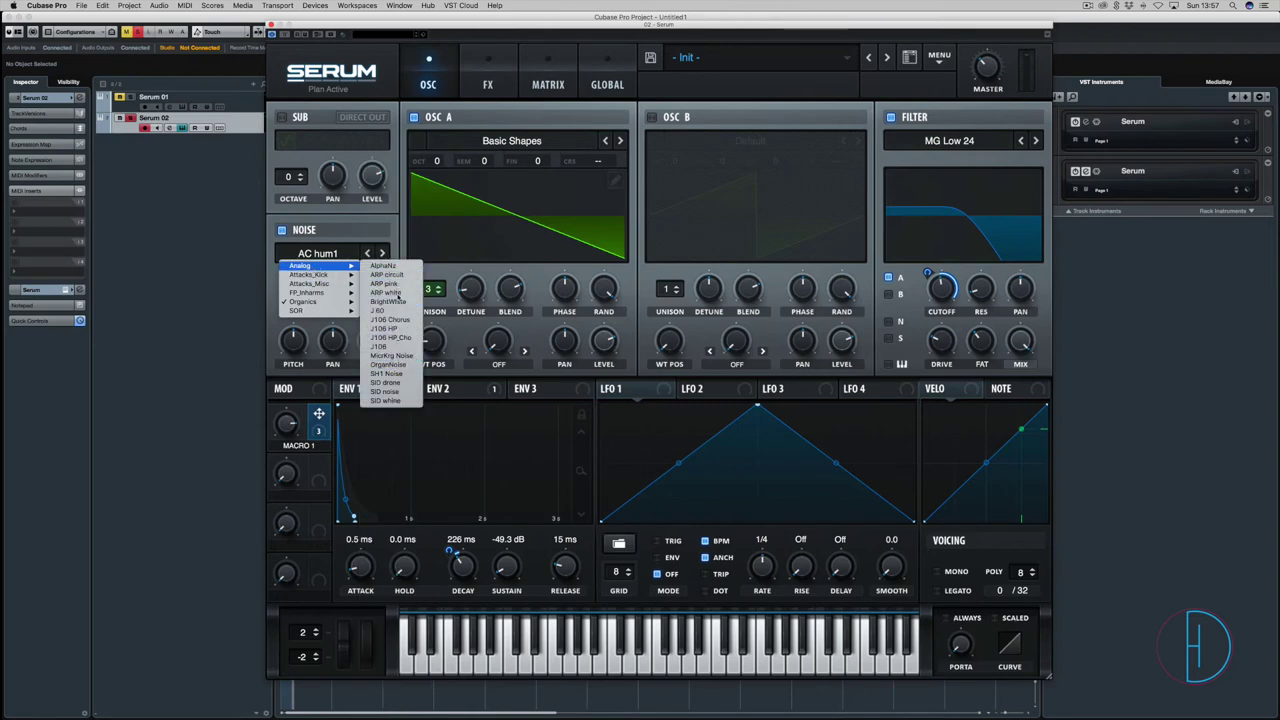
left_click(396, 293)
mouse_move(371, 340)
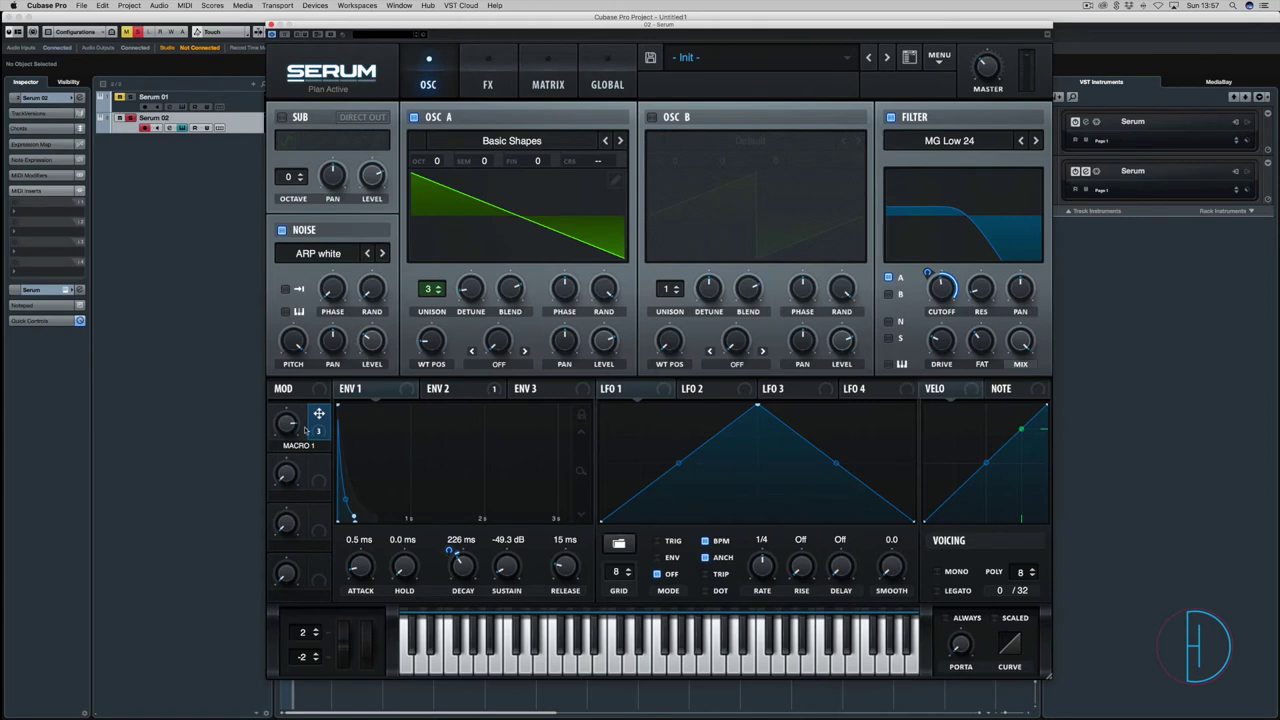
left_click_drag(371, 342, 375, 335)
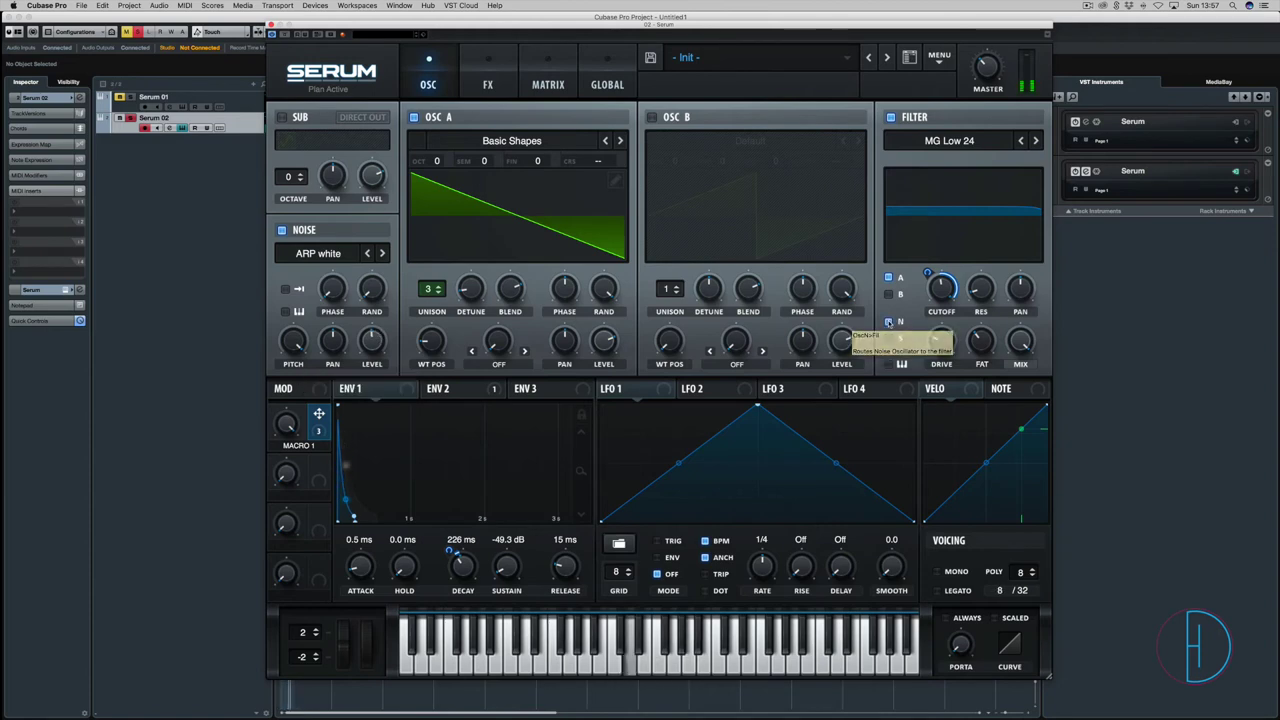
left_click(888, 322)
left_click_drag(372, 340, 372, 350)
Sweep Macro 1 and switch the noise layer off and on twice to compare
left_click_drag(286, 424, 283, 470)
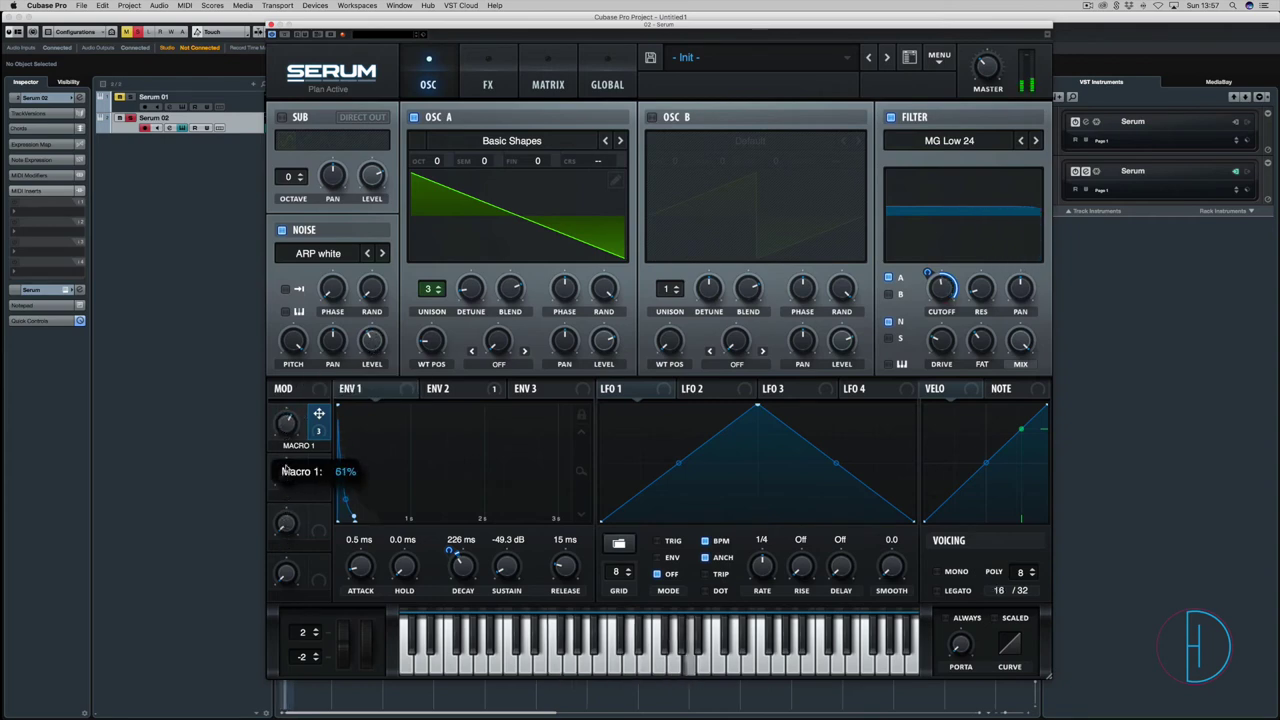
left_click(282, 231)
left_click(282, 231)
left_click(282, 231)
left_click(282, 231)
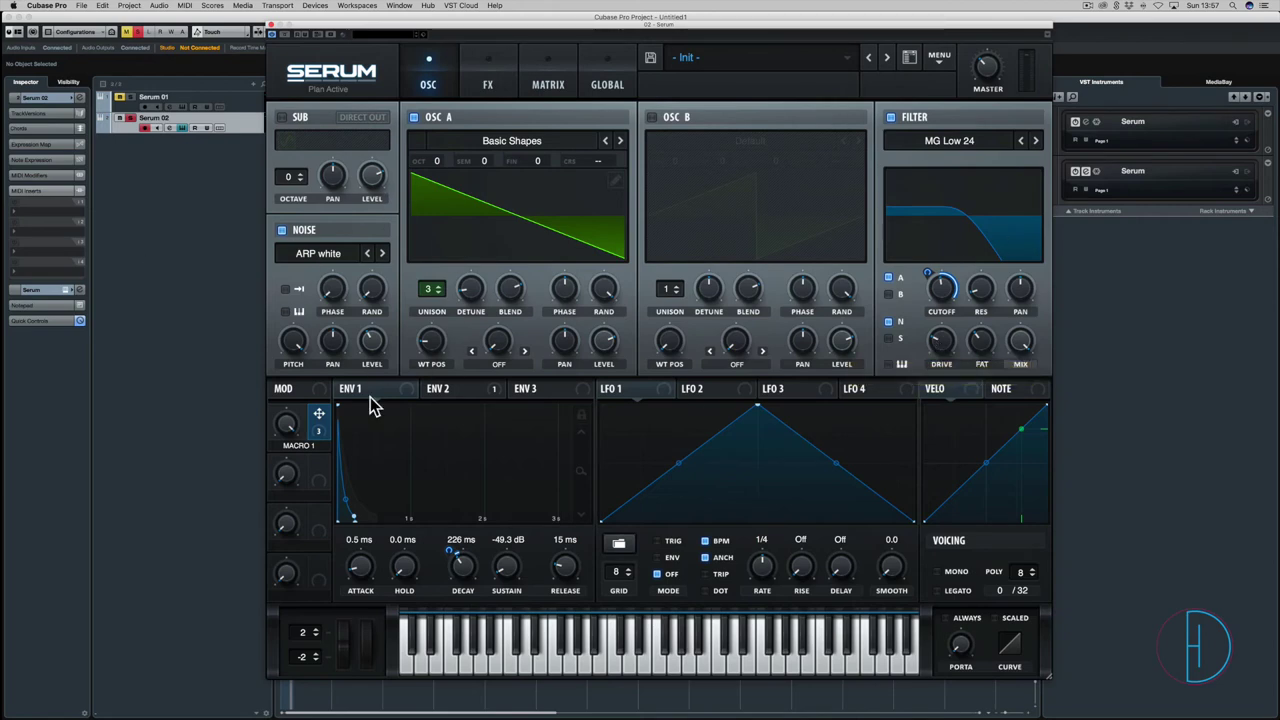
Shape ENV 2 into a pluck with 358 ms decay, 0.28% sustain and 272 ms release
left_click(445, 389)
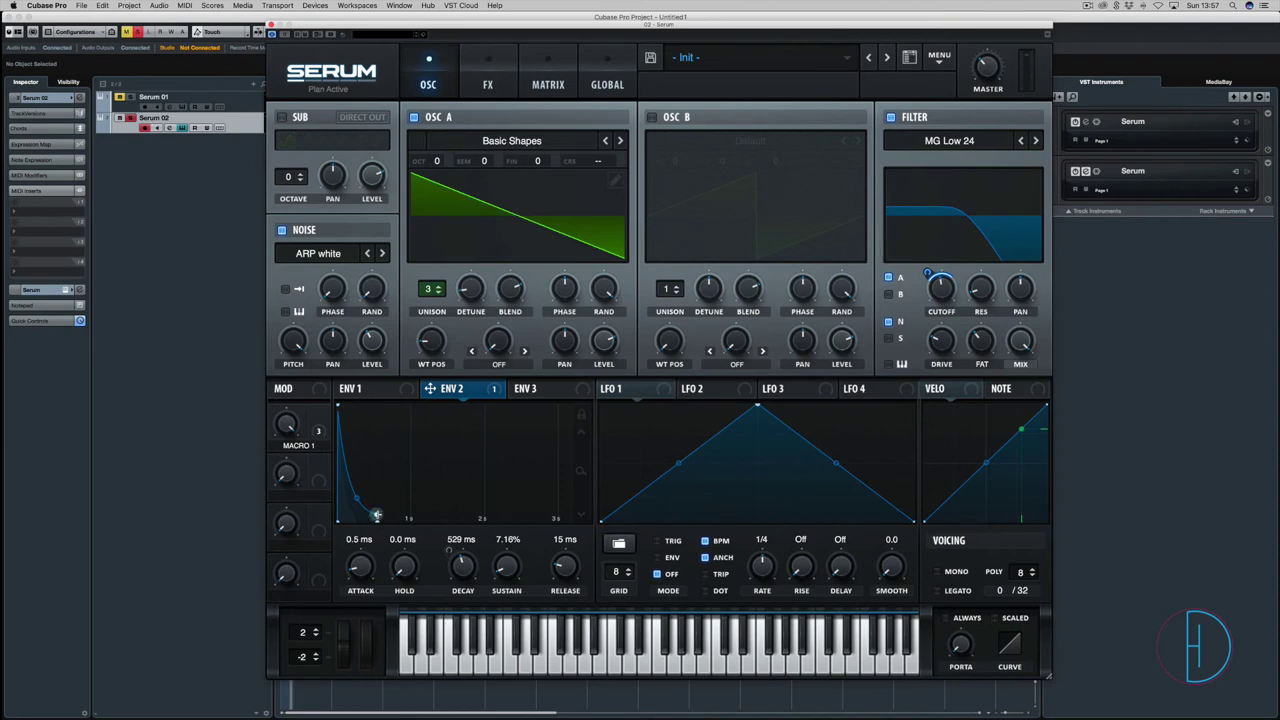
mouse_move(376, 515)
left_mouse_down()
mouse_move(396, 505)
mouse_move(310, 518)
mouse_move(392, 512)
mouse_move(361, 526)
left_mouse_up()
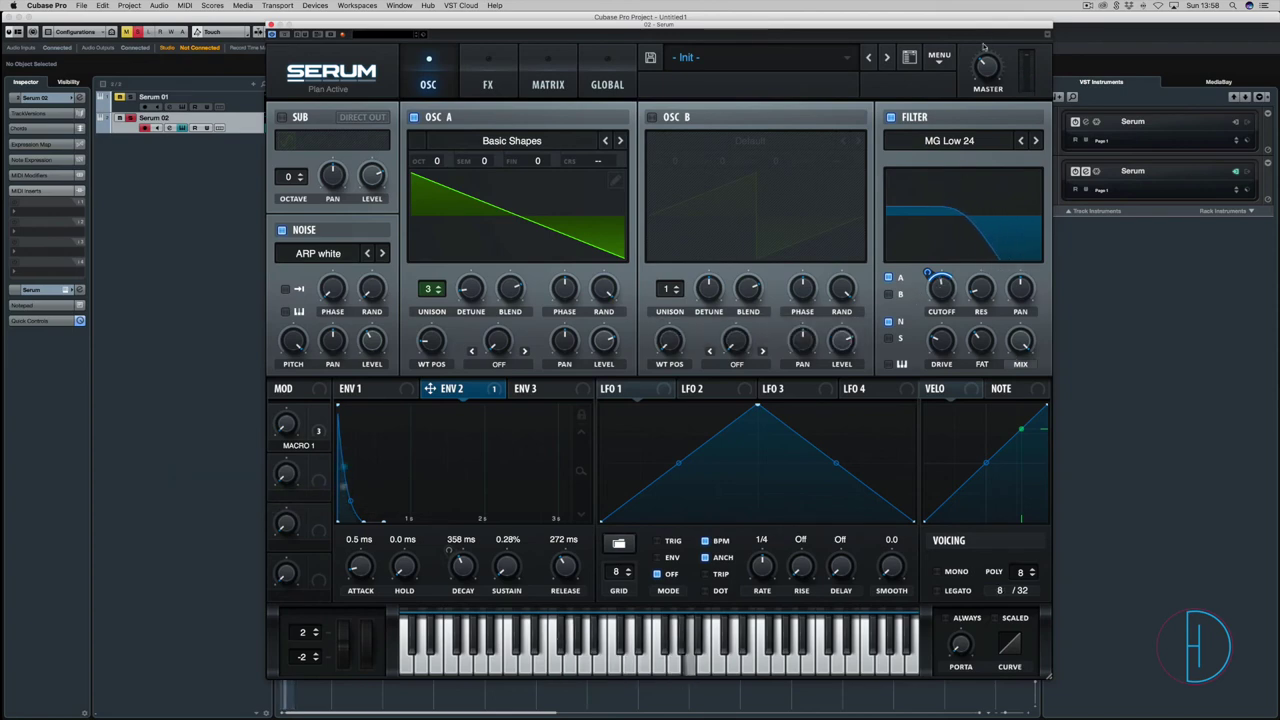
mouse_move(995, 52)
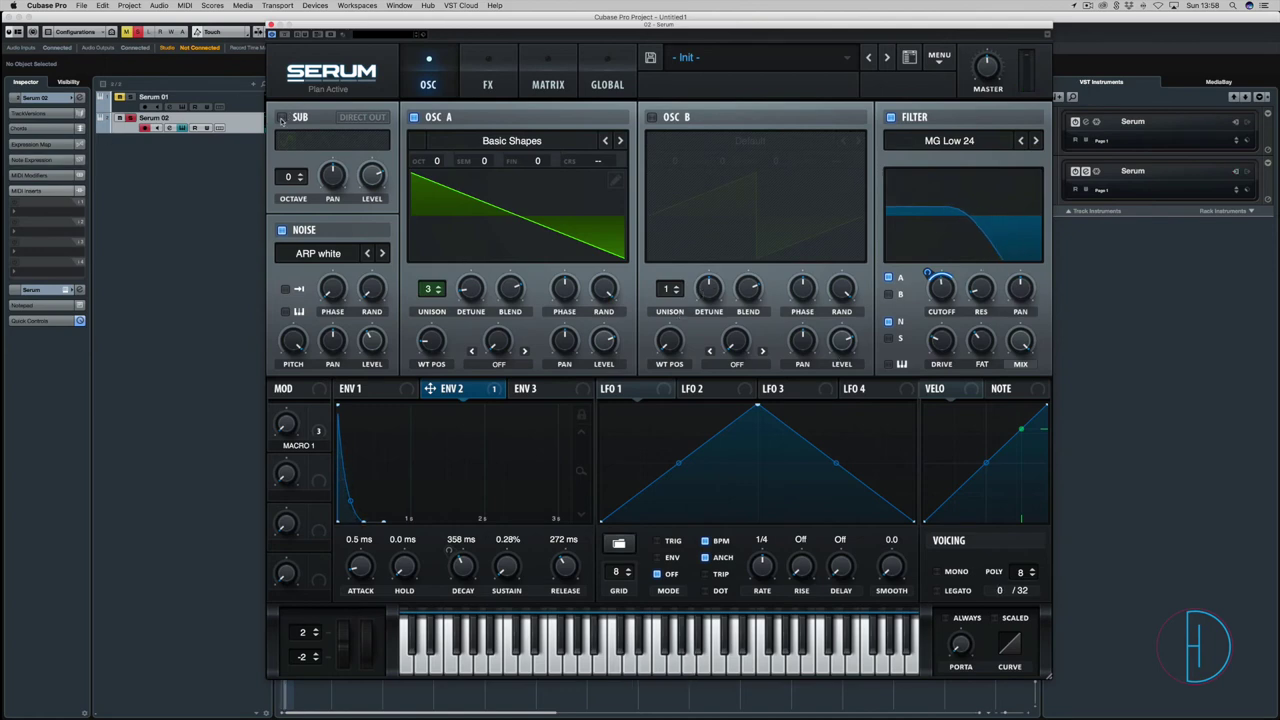
left_click(282, 118)
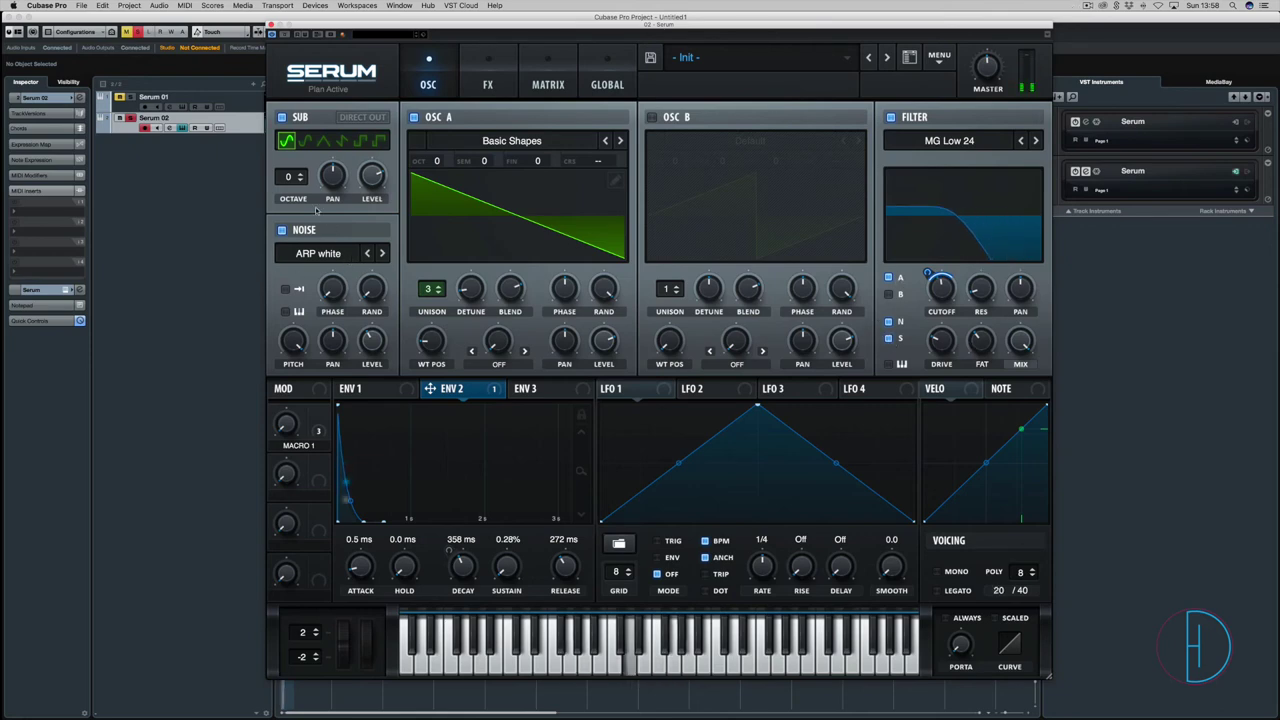
left_click_drag(288, 175, 287, 175)
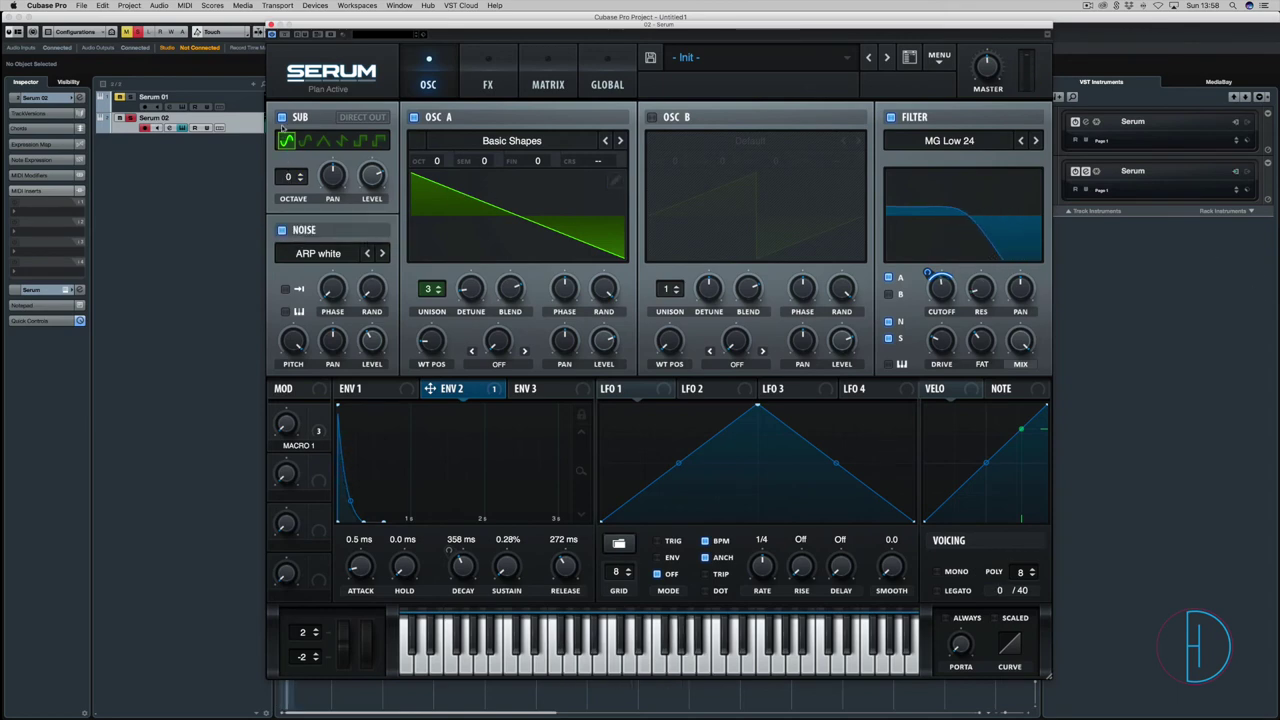
left_click(282, 120)
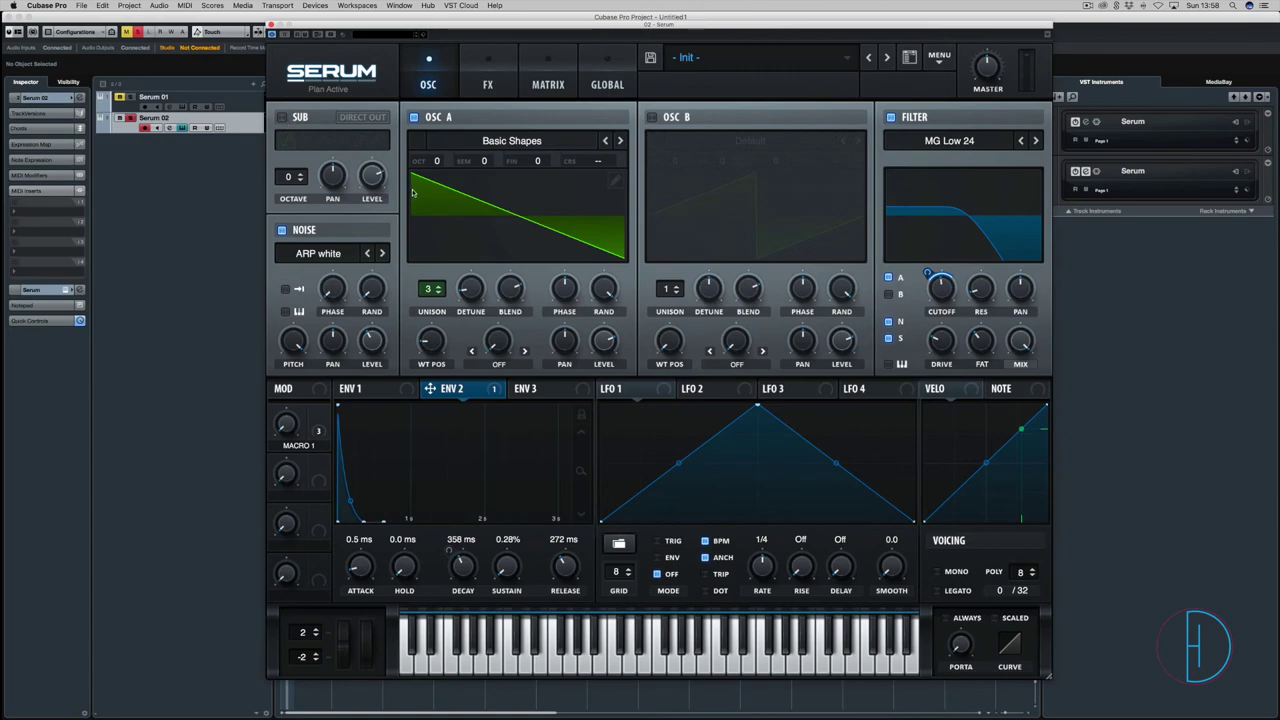
left_click_drag(320, 22, 354, 48)
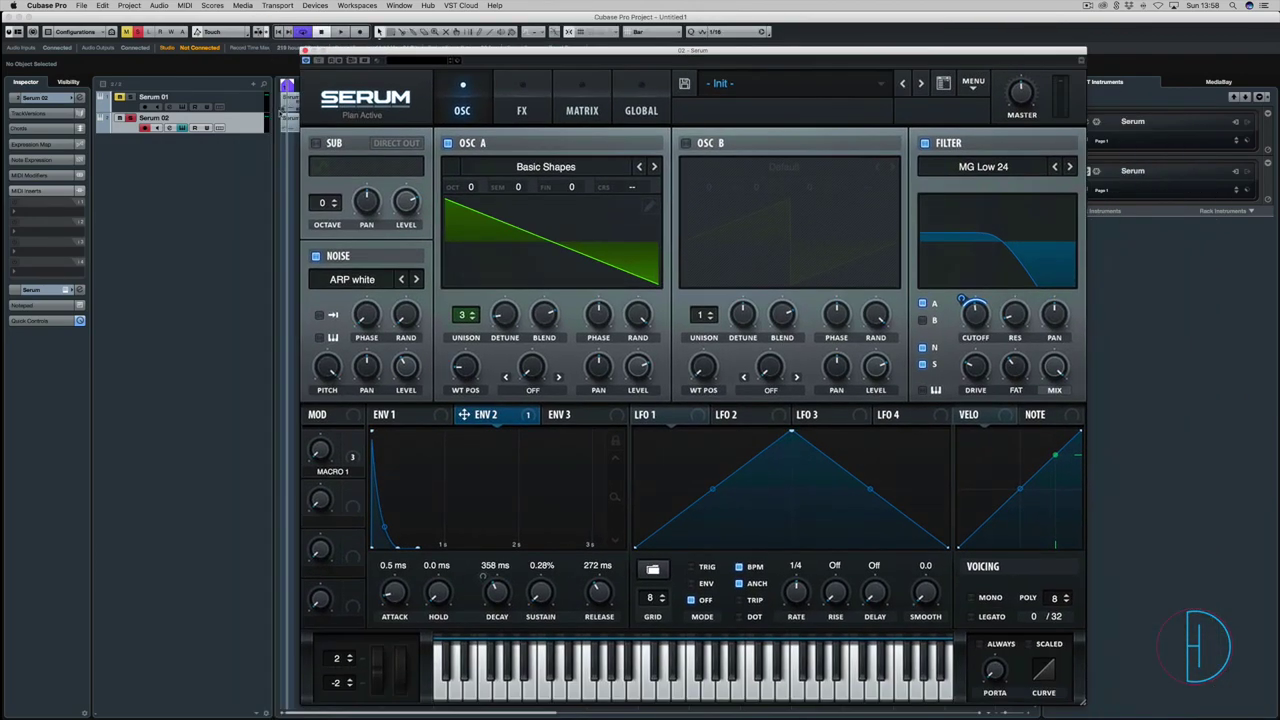
Close Serum, zoom in on the opening bars and play the Serum parts from the start
left_click(305, 60)
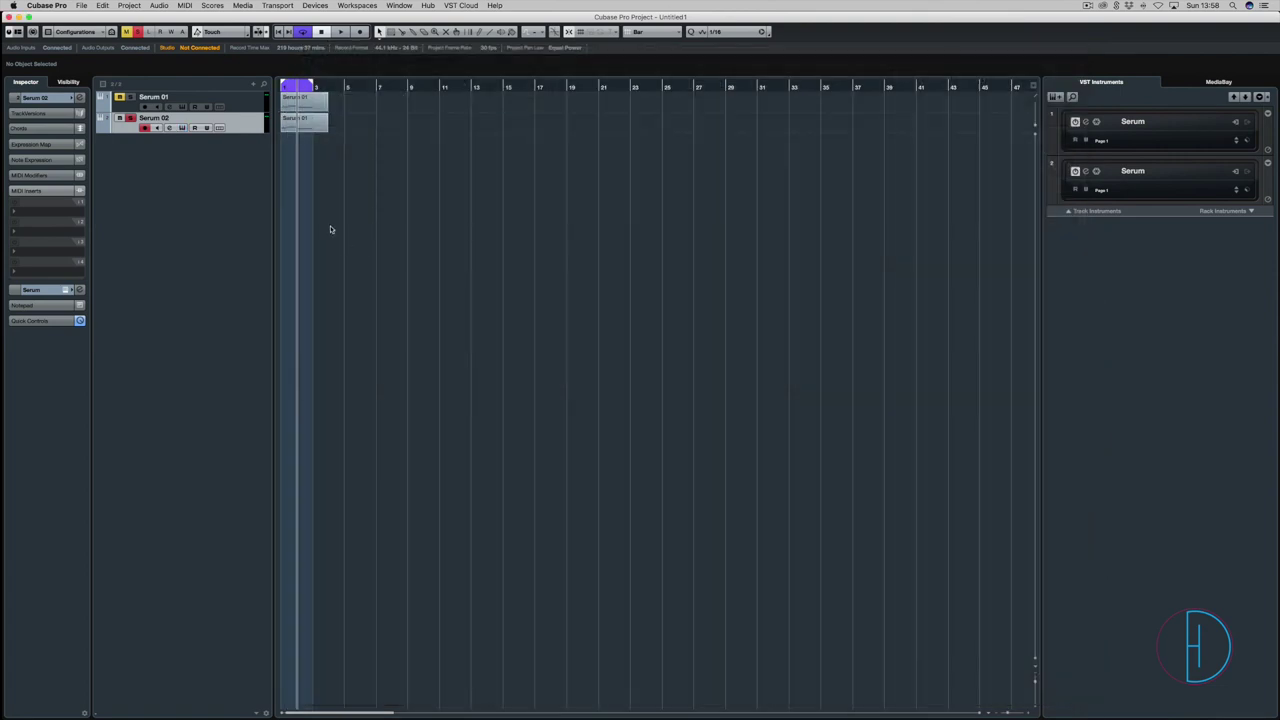
key("h")
key("h")
key("h")
key("h")
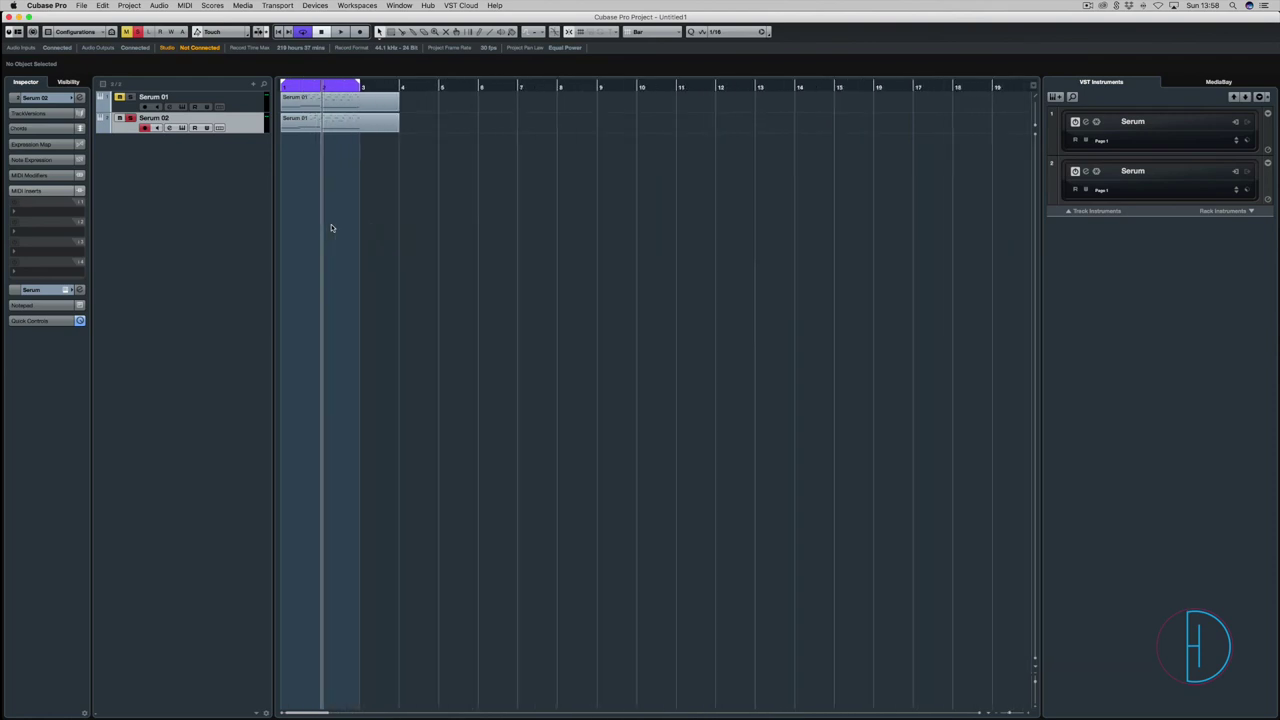
key("space")
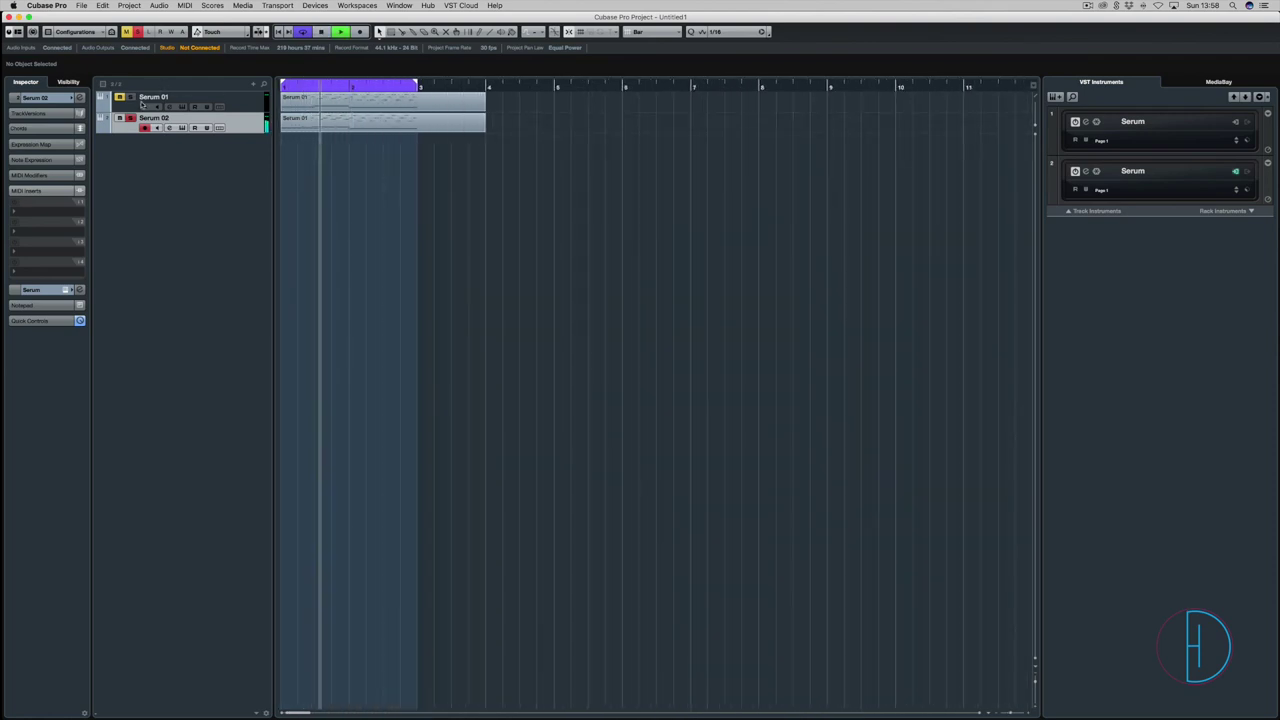
key("space")
key("space")
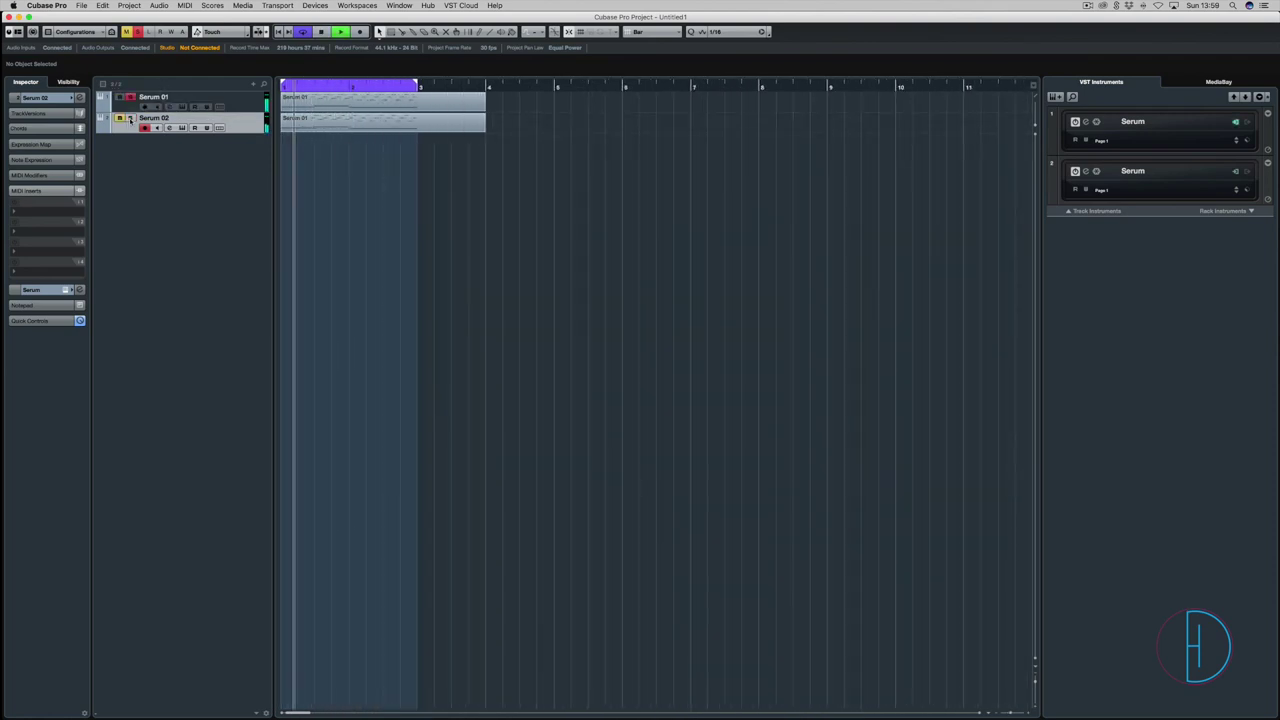
key("space")
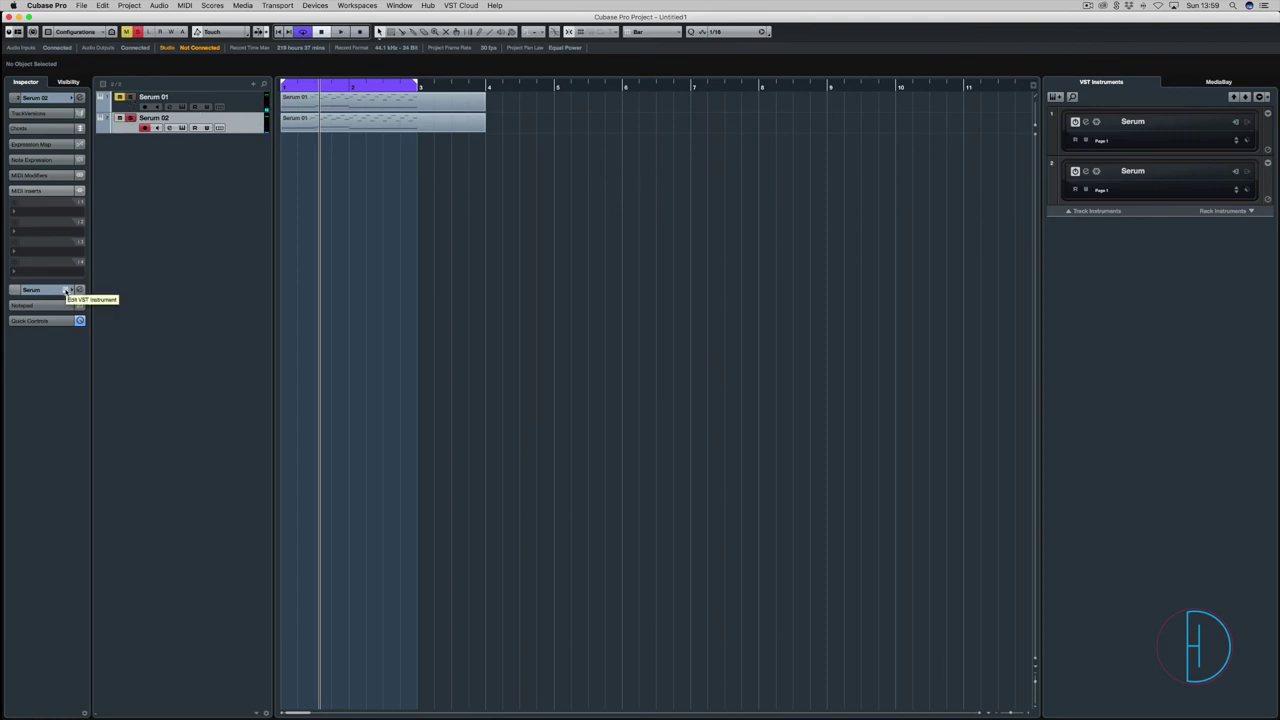
Reopen Serum and set 8-voice POLY with ALWAYS portamento at a near-zero glide time
left_click(67, 290)
left_click_drag(778, 55, 697, 20)
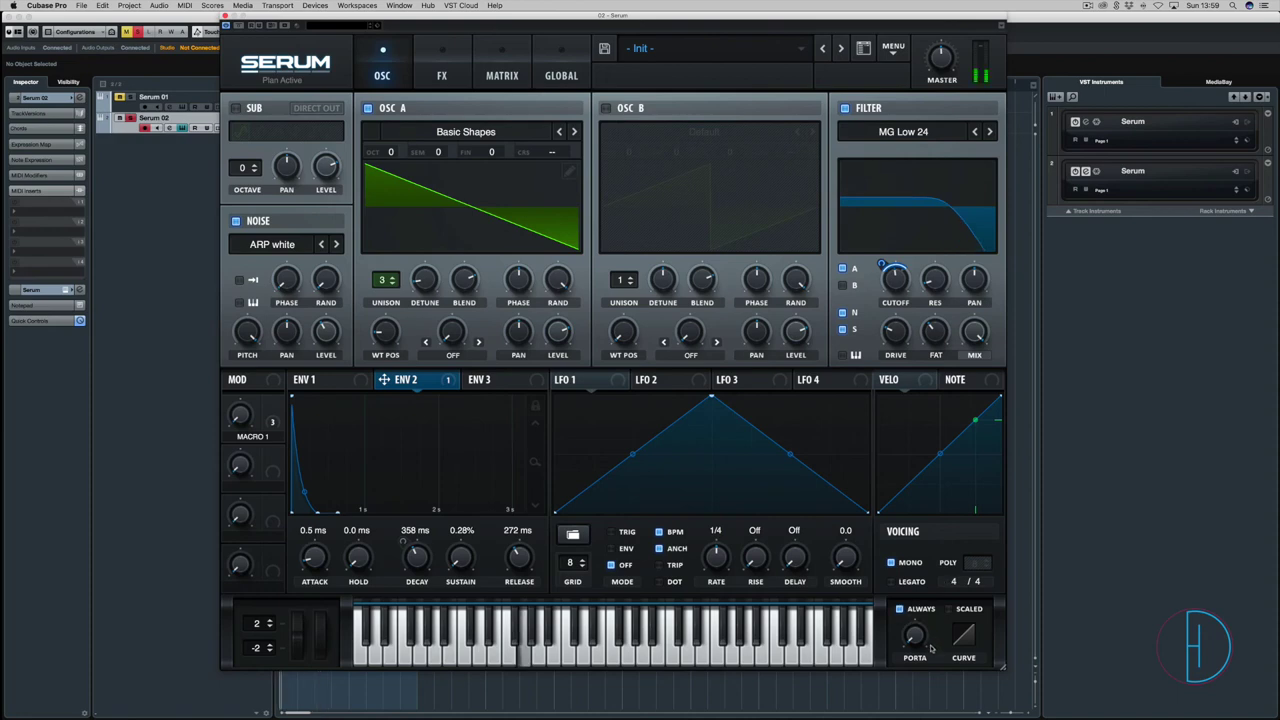
mouse_move(918, 630)
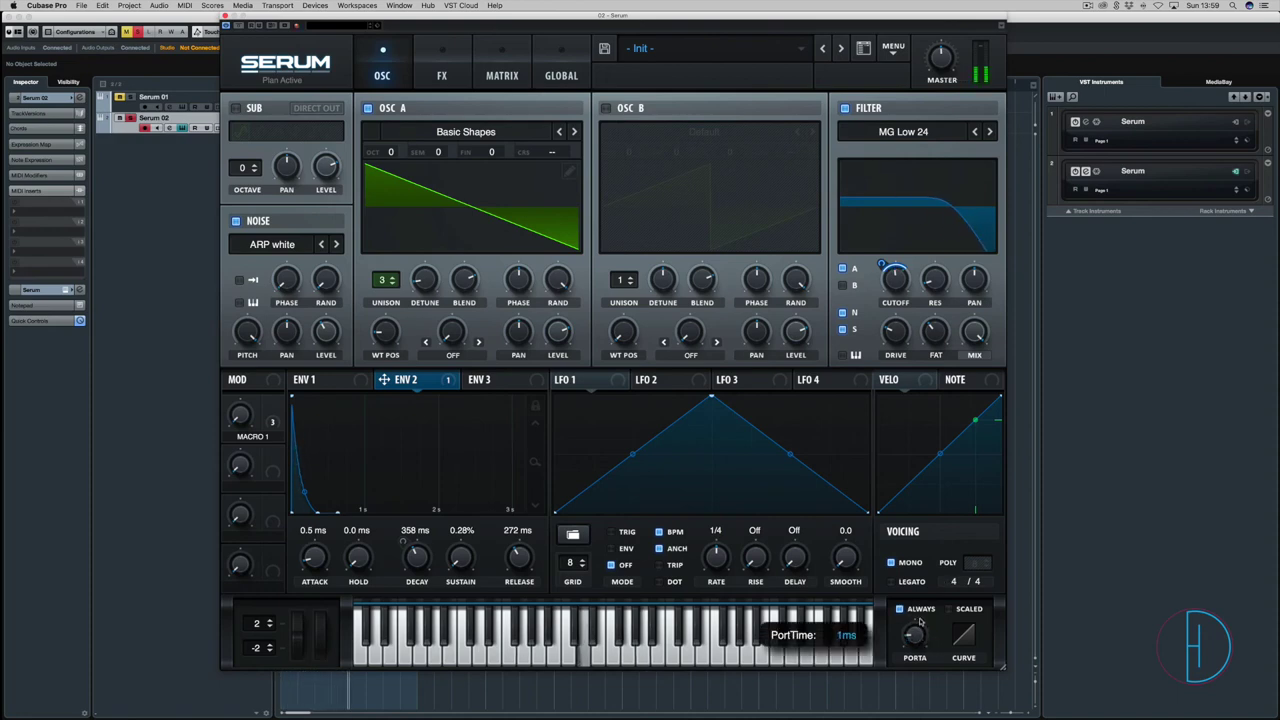
left_click(891, 562)
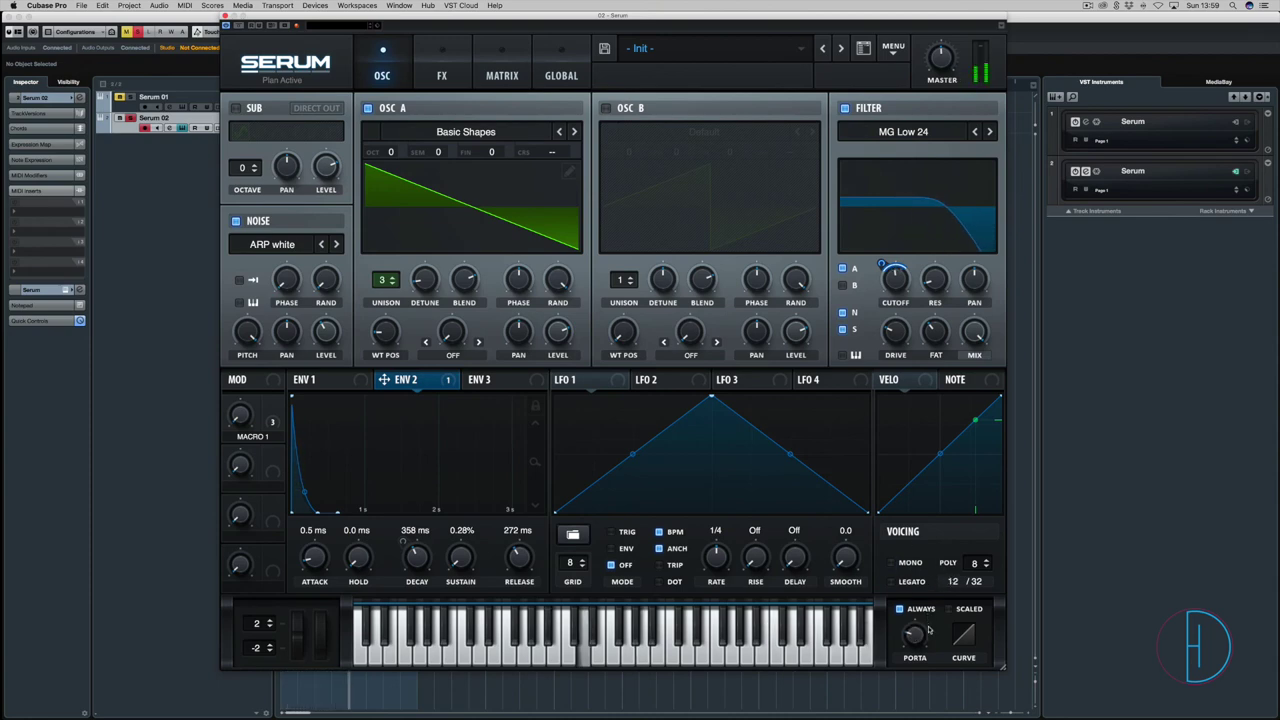
left_click_drag(916, 634, 920, 627)
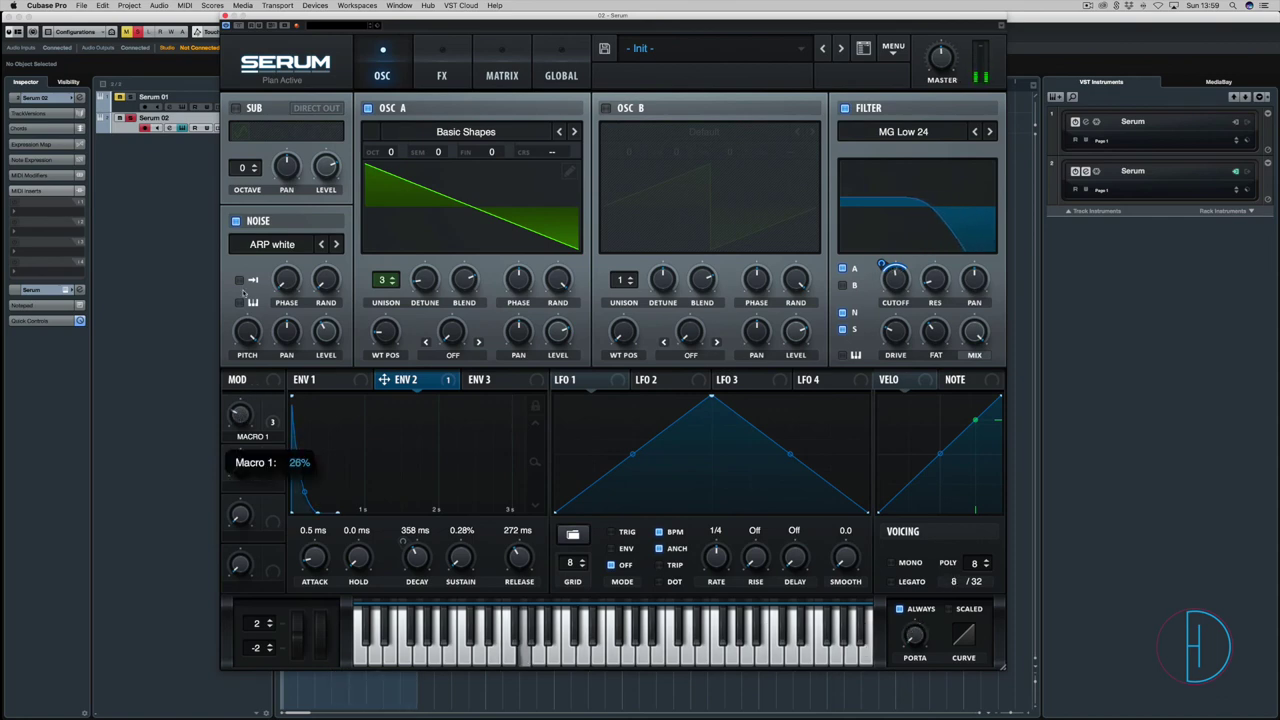
double_click(913, 633)
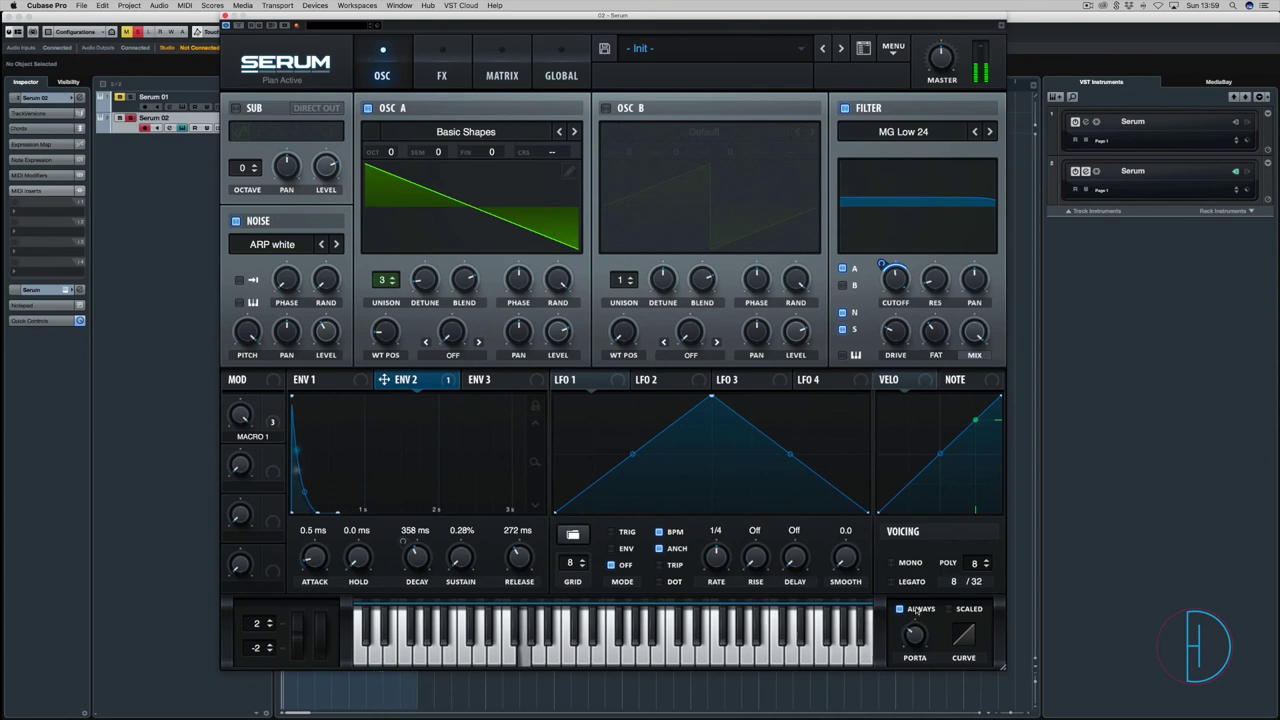
Set the PORTA glide to about 28 ms and lower Macro 1 to 12%
left_click_drag(918, 630, 920, 627)
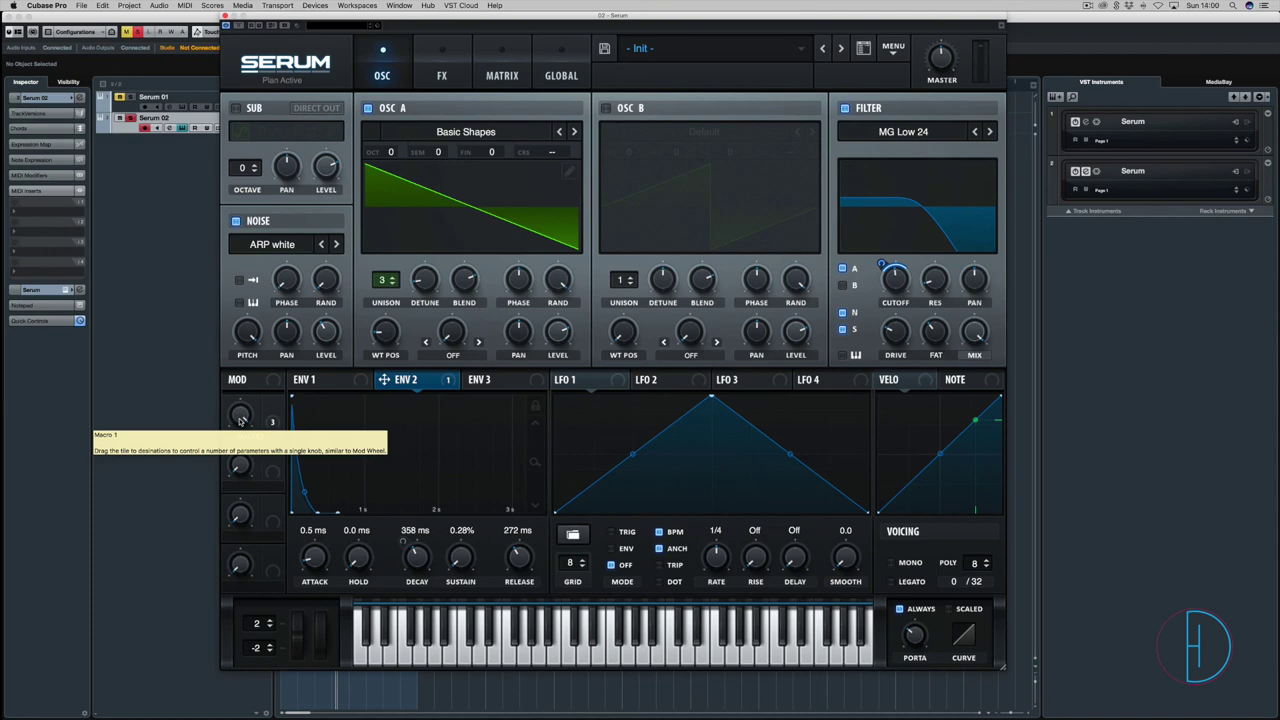
left_click_drag(240, 420, 240, 548)
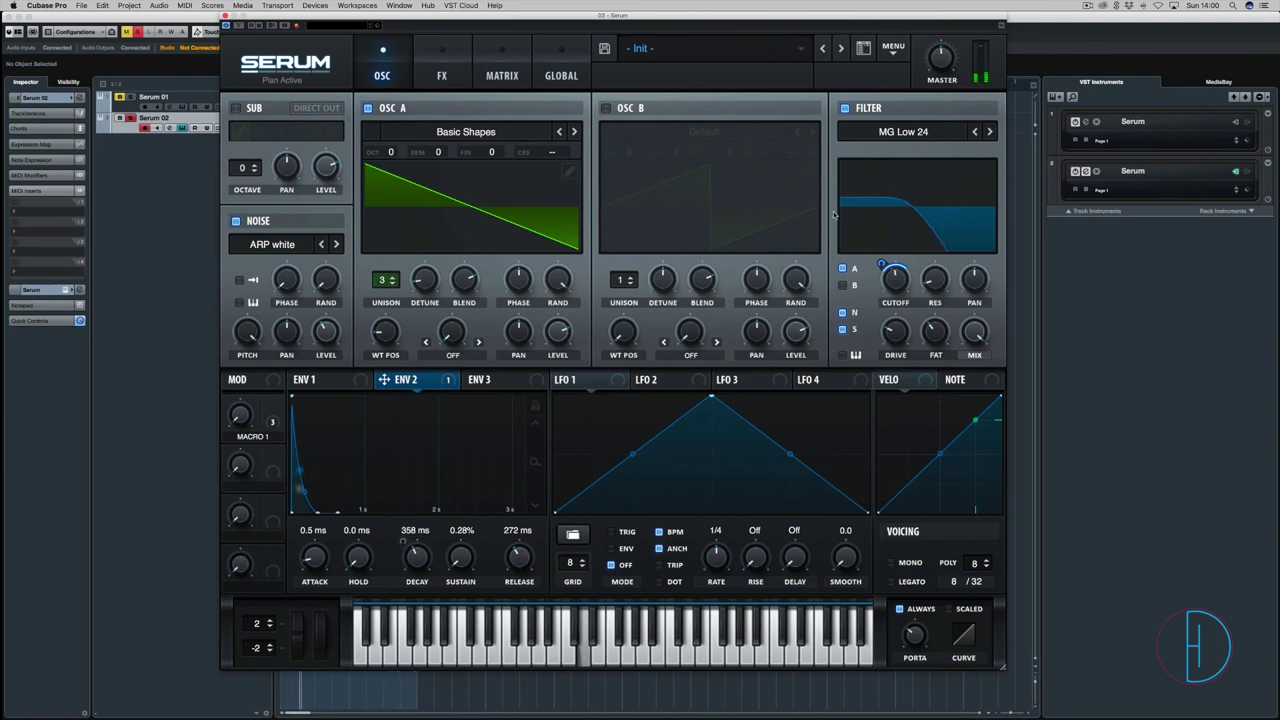
Save the patch as a Serum user preset named 'LD_Maumas'
left_click(605, 48)
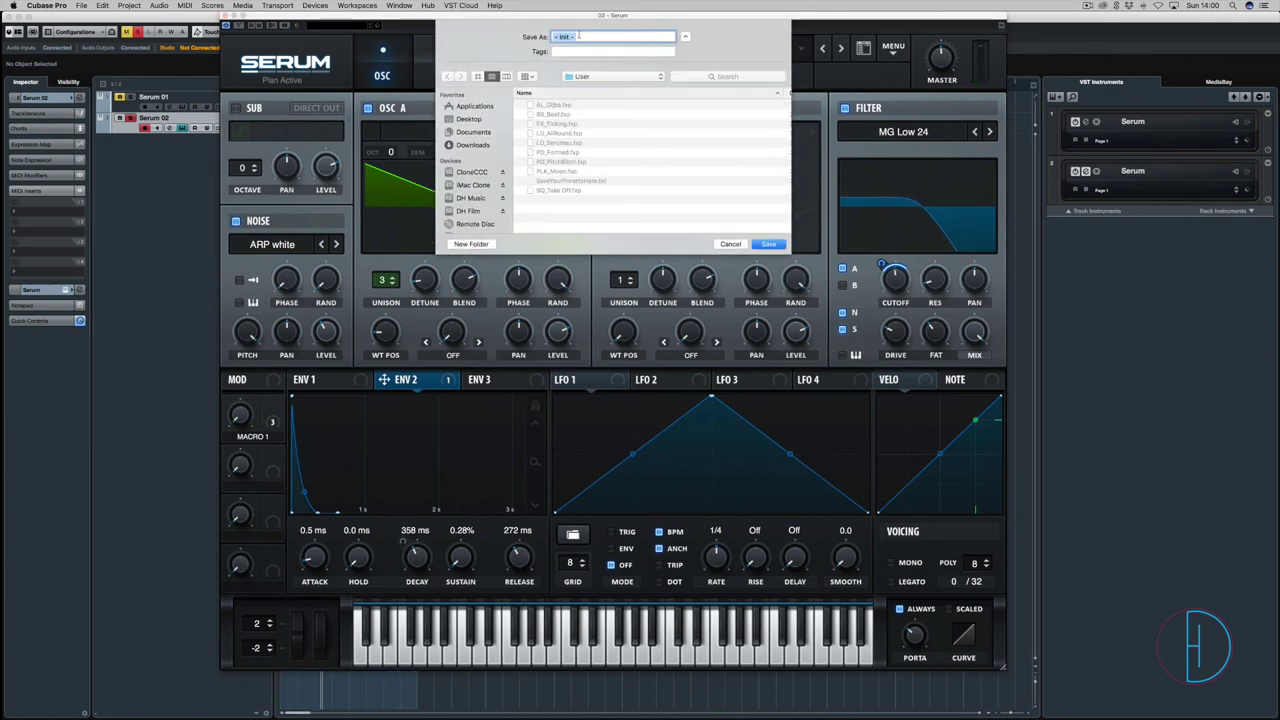
type("PL")
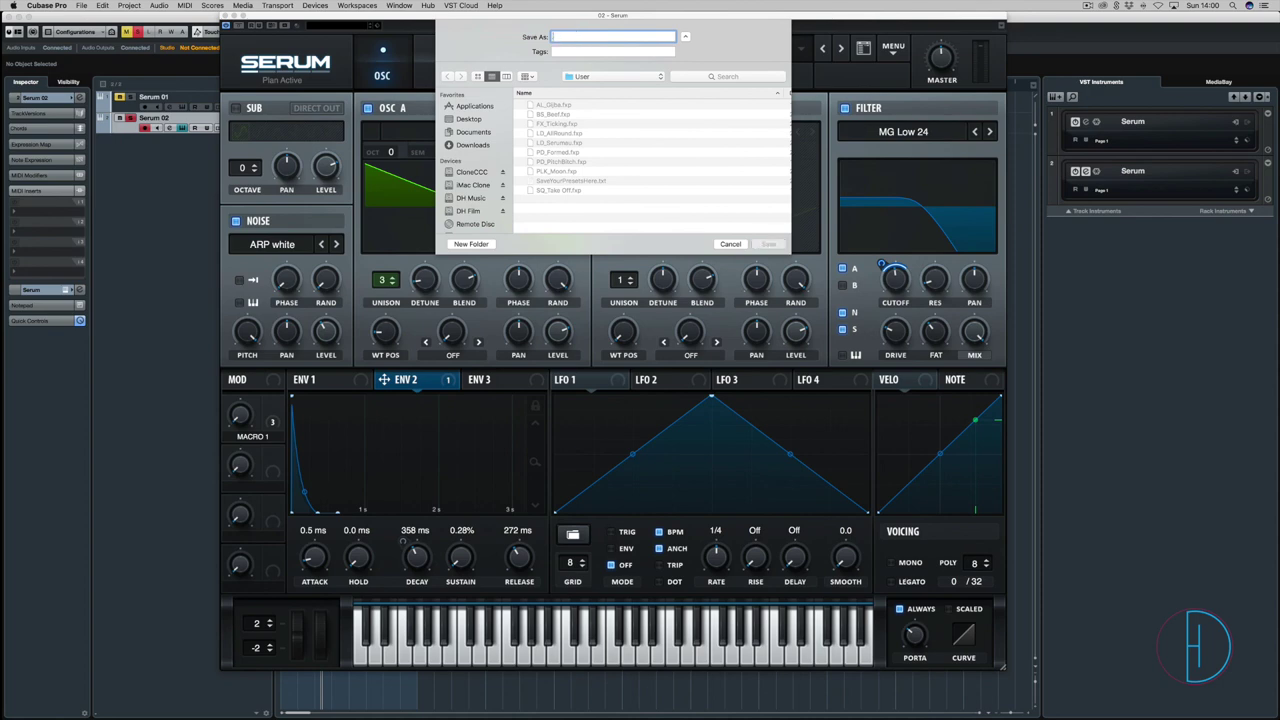
key("BackSpace")
key("BackSpace")
type("LO")
type("_")
type("Mau")
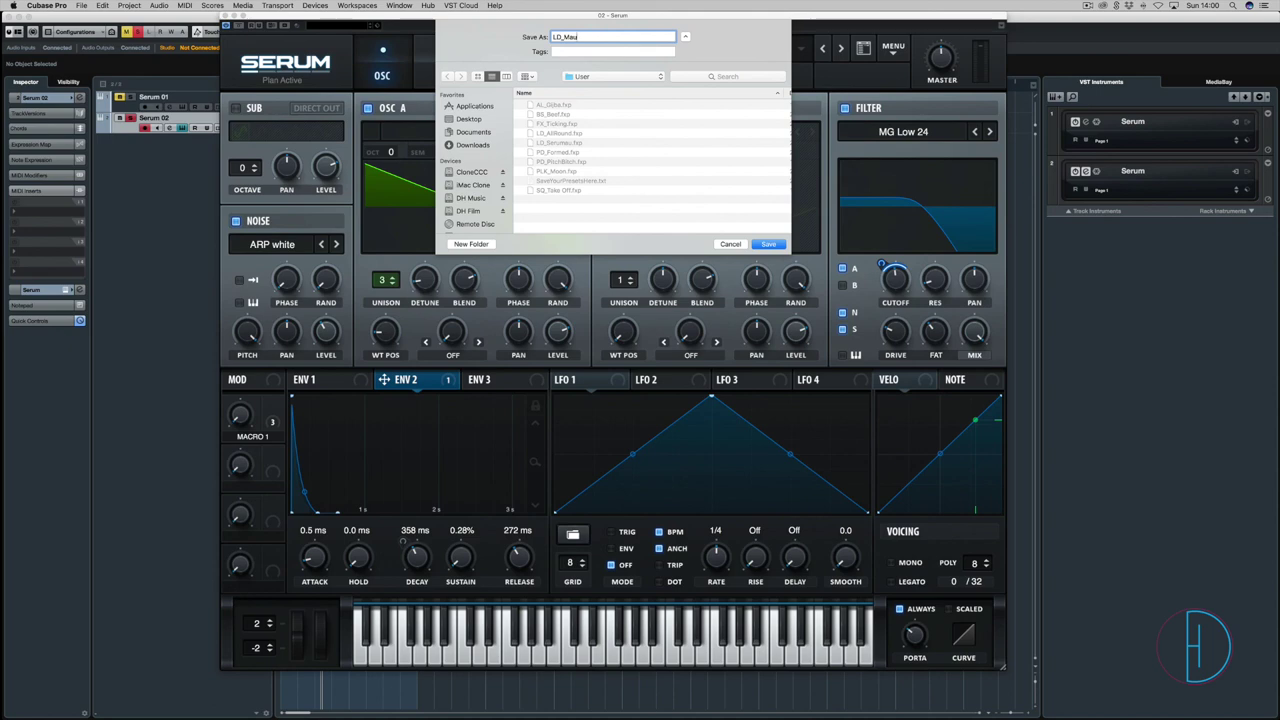
type("mas")
left_click(767, 245)
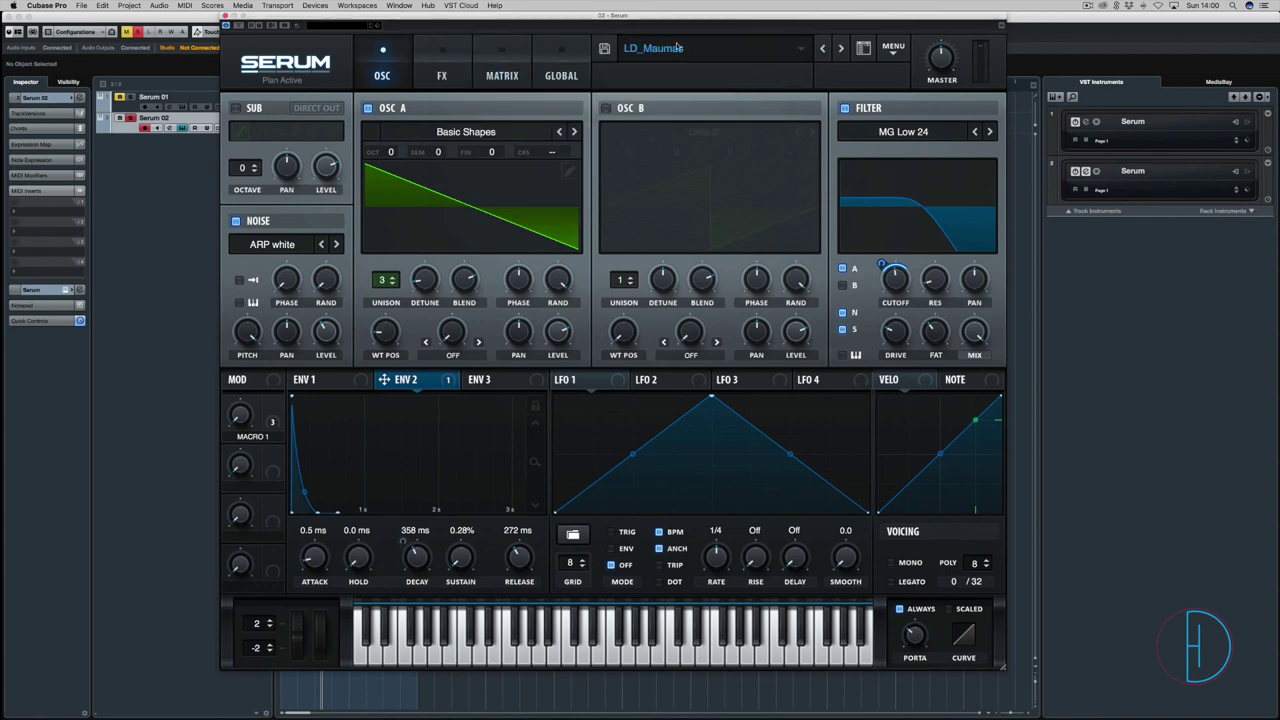